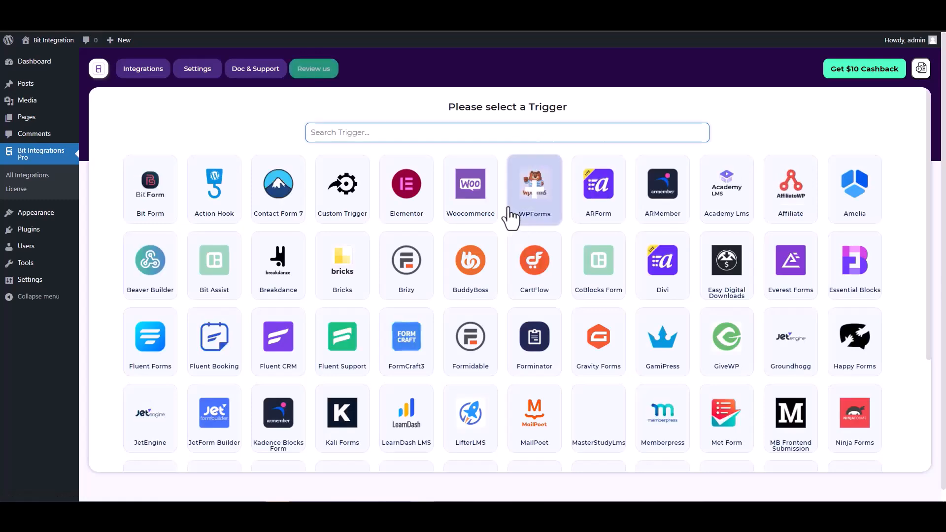
Step: Search 'co', pick CoBlocks Form as the trigger, and start fetching its submission data
type("co")
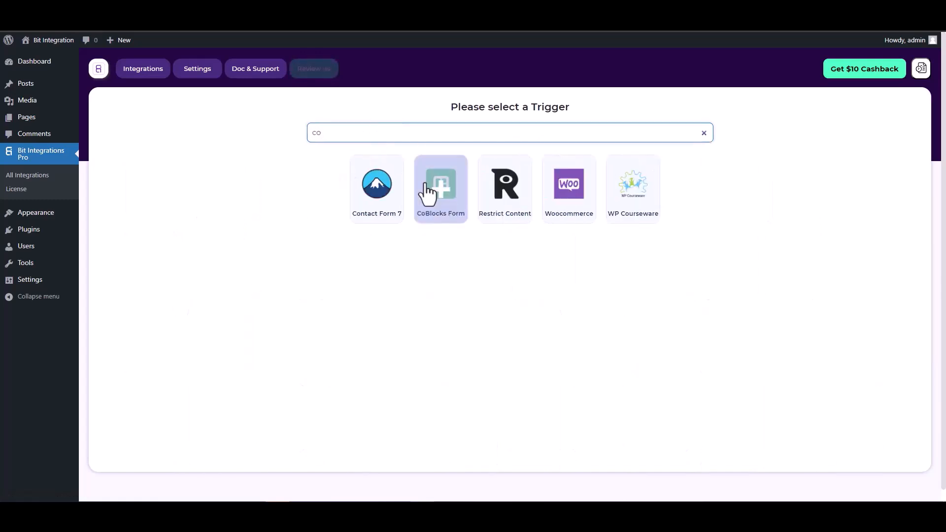
left_click(436, 187)
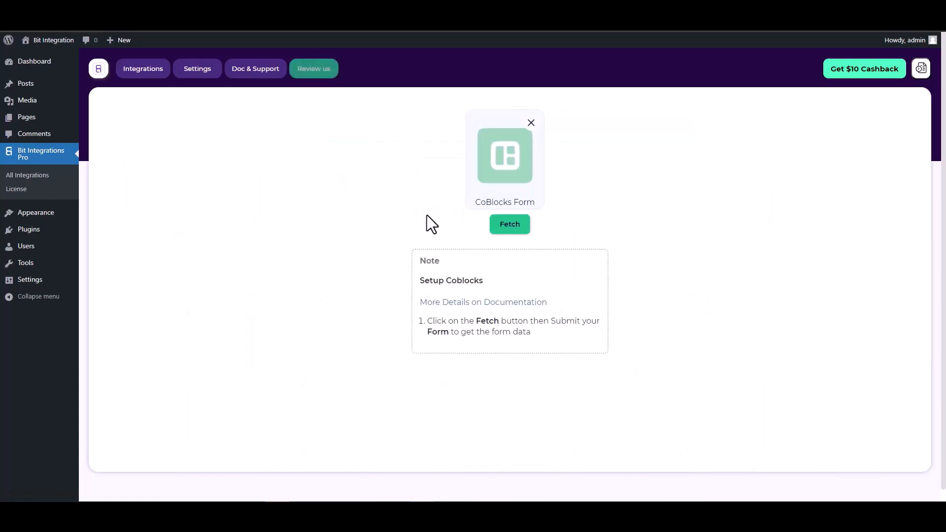
left_click(502, 224)
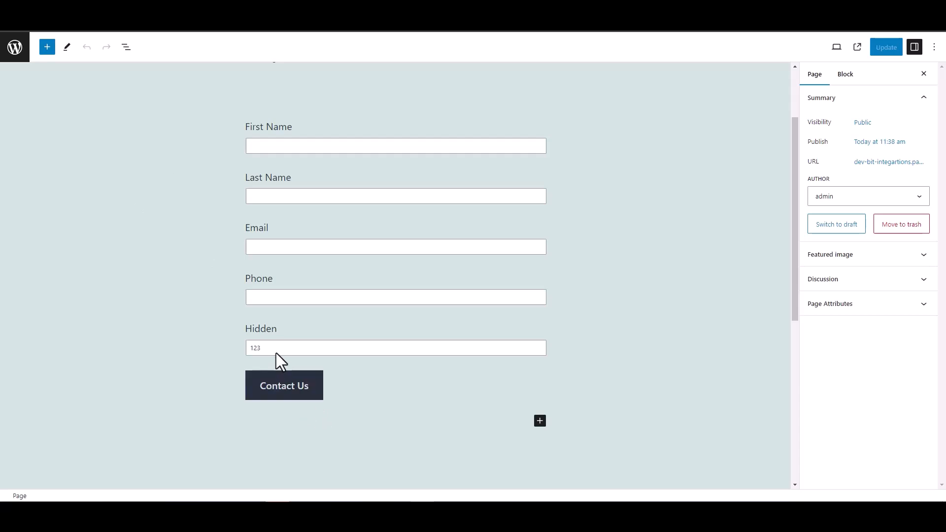
Step: Inspect the Hidden field block's value of 123 in the editor, then deselect it
double_click(246, 329)
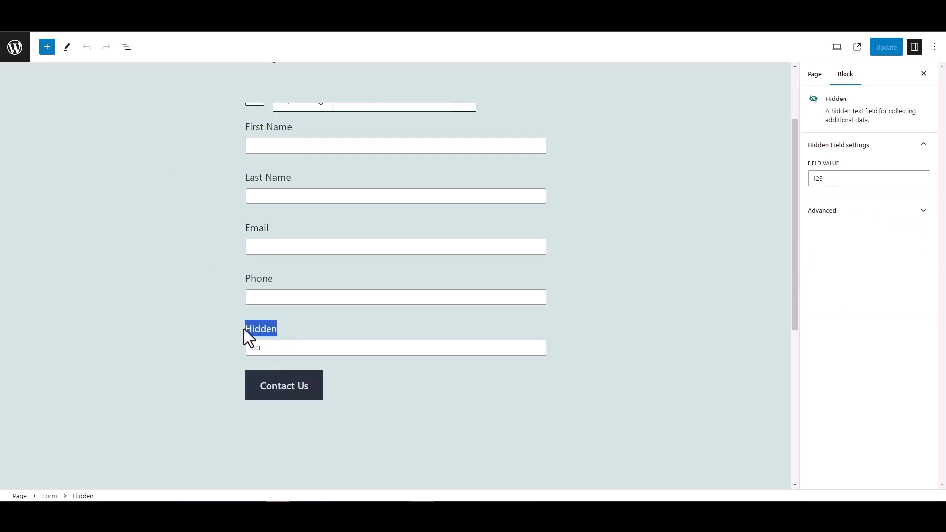
left_click(194, 318)
left_click(173, 265)
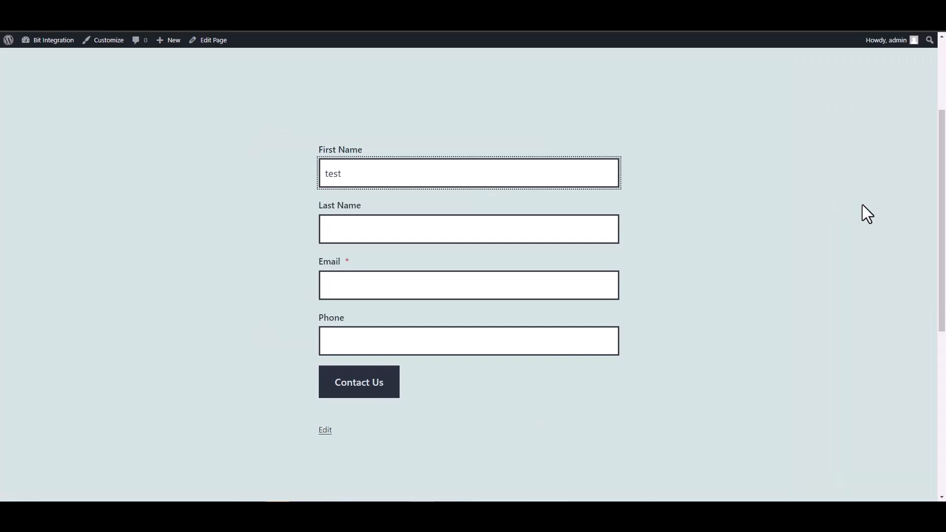
Step: Enter 'test1' in the Last Name field
left_click(602, 231)
type("test")
key("Home")
type("1")
key("BackSpace")
left_click(591, 217)
type("1")
Step: Fill in a test e-mail and phone 12345678, then submit the contact form
left_click(530, 290)
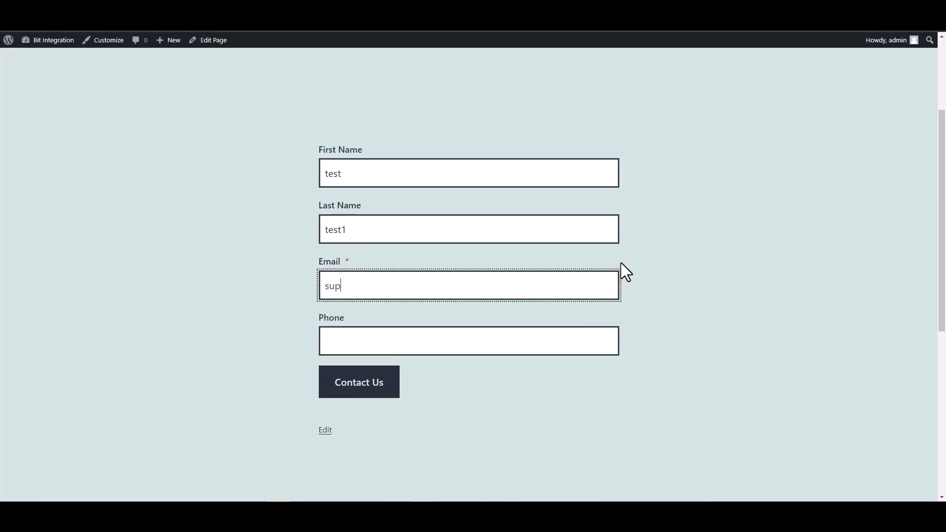
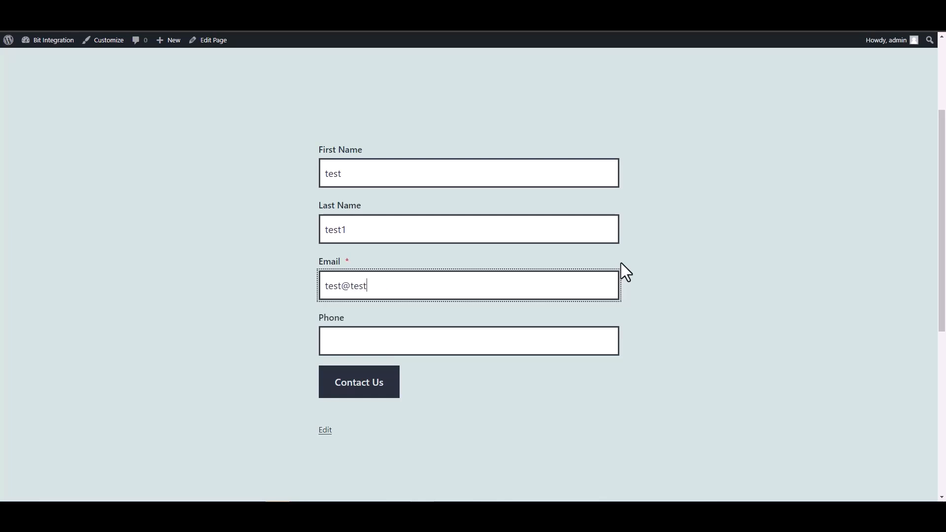
left_click(547, 349)
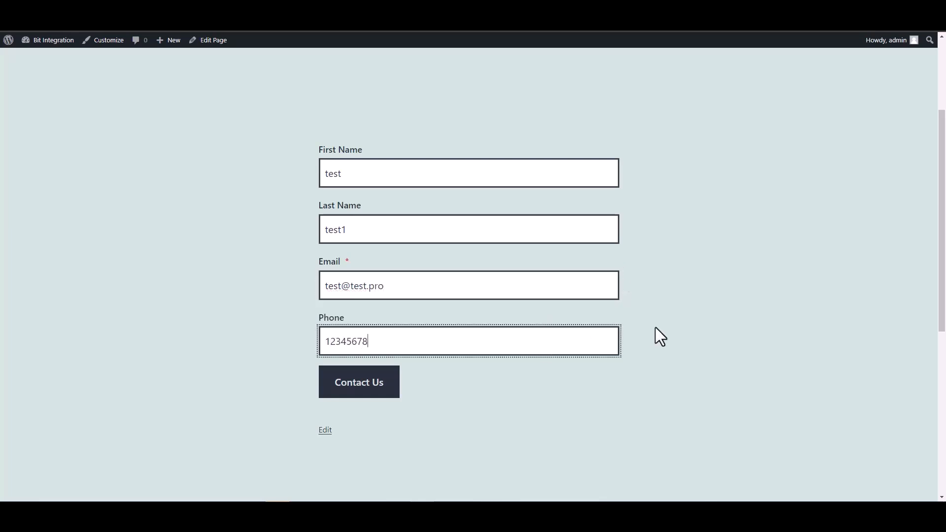
left_click(370, 382)
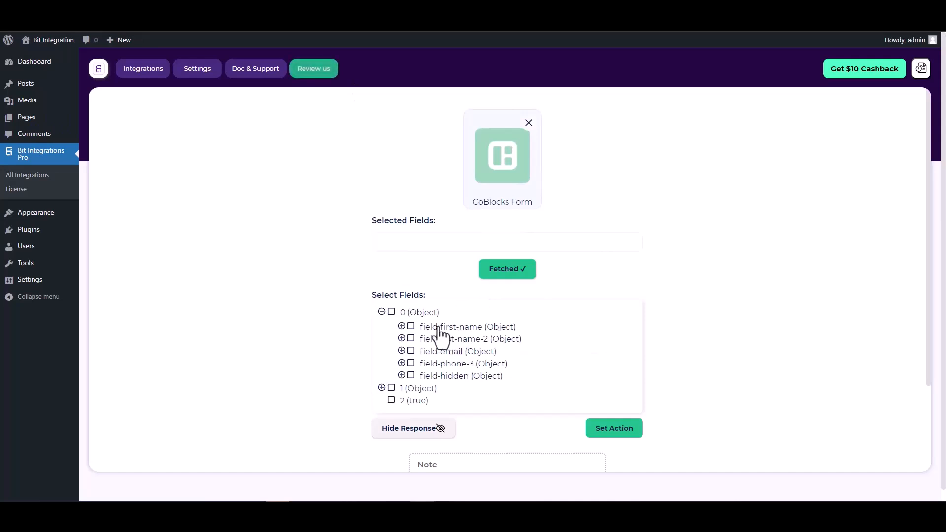
Step: Select all five fields: first-name, last-name-2, email, phone-3 and hidden
left_click(411, 326)
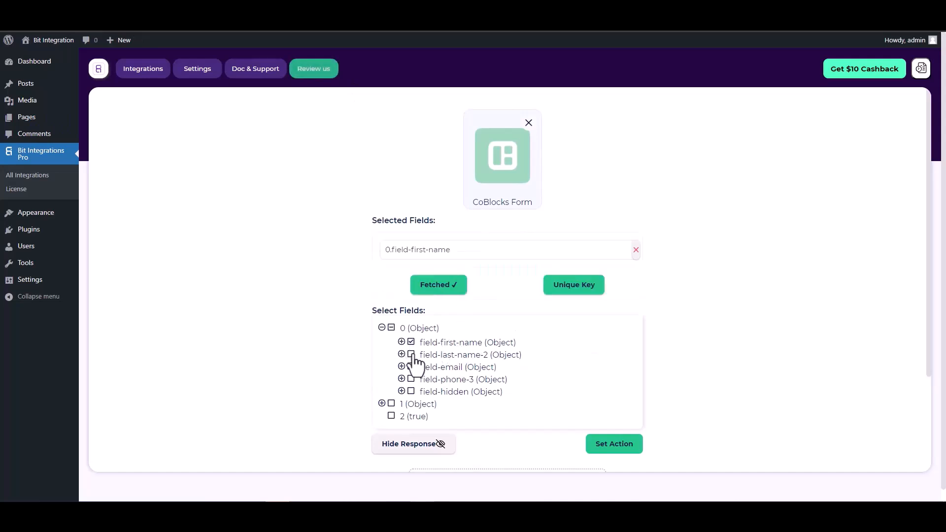
left_click(412, 358)
left_click(411, 391)
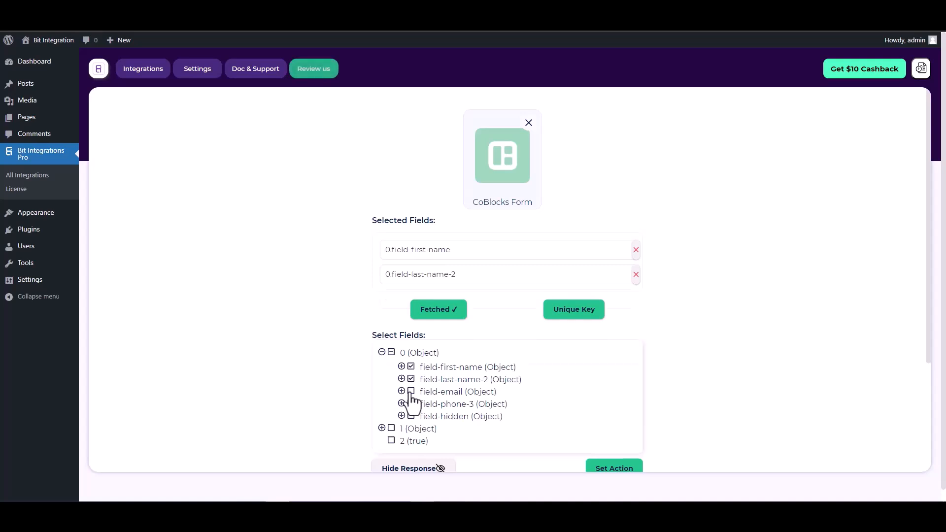
left_click(411, 428)
left_click(411, 466)
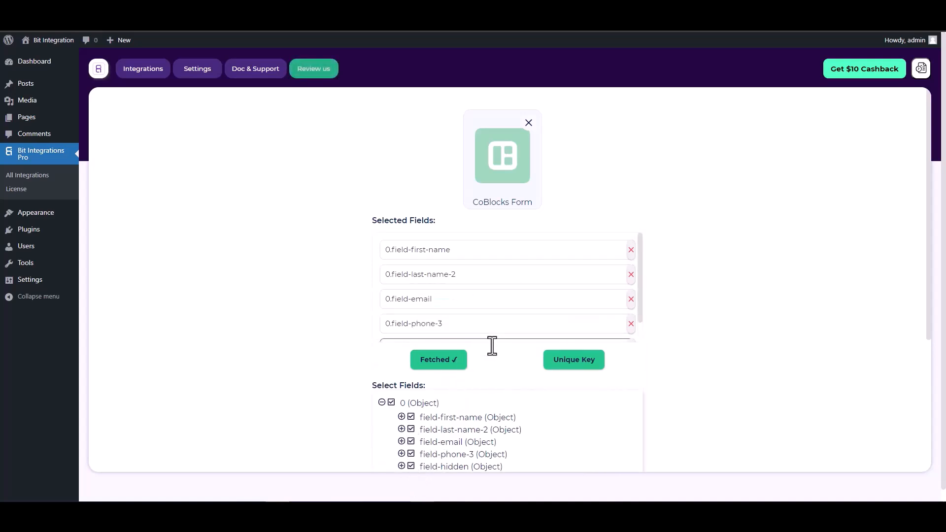
Step: Make 0.field-hidden the unique key and continue to the action step
scroll(474, 350, "down", 1)
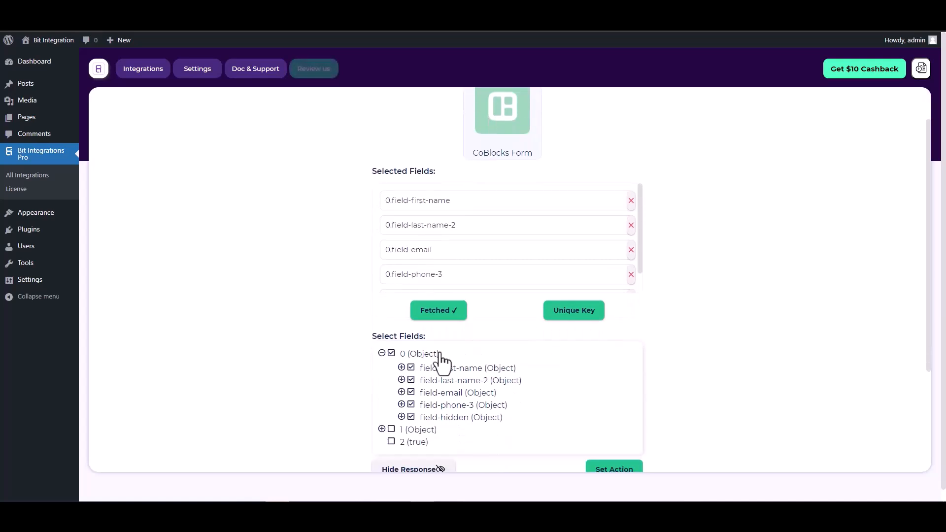
left_click(575, 314)
left_click(510, 270)
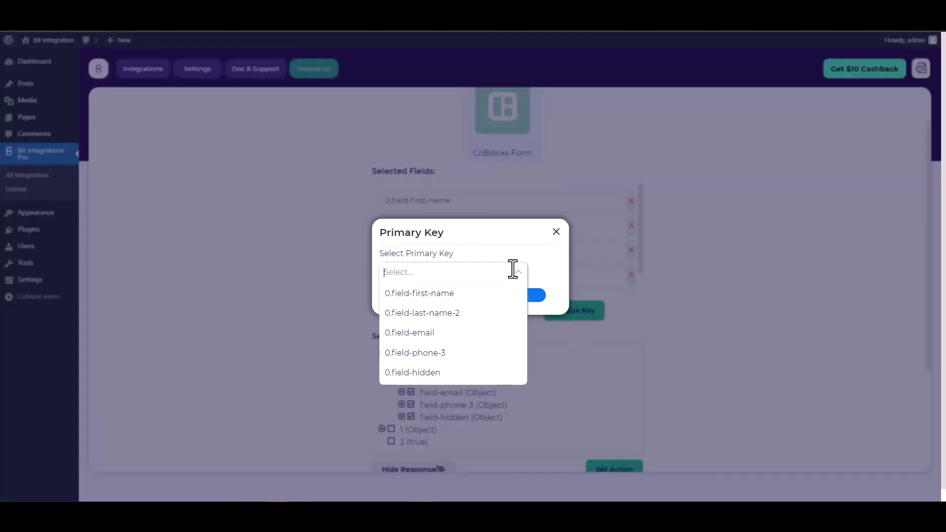
left_click(419, 374)
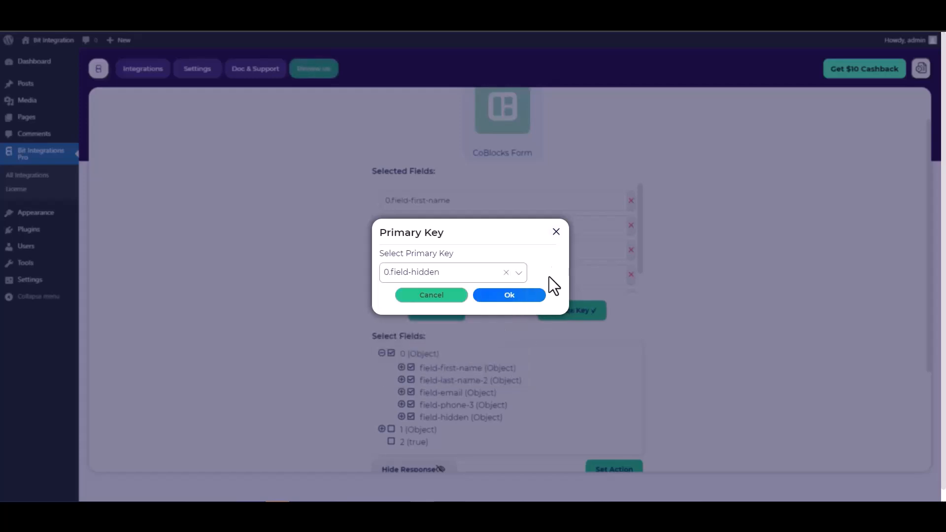
left_click(520, 299)
scroll(581, 258, "down", 2)
scroll(641, 283, "down", 1)
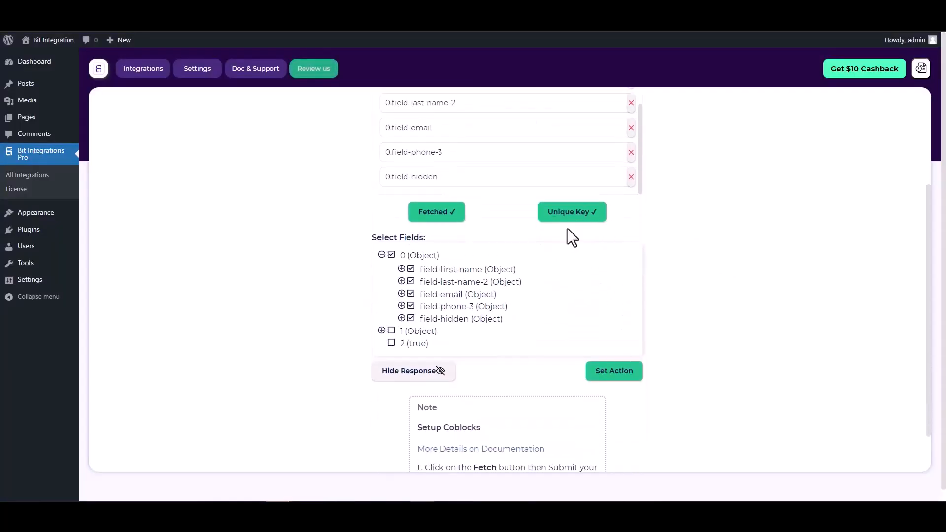
left_click(610, 389)
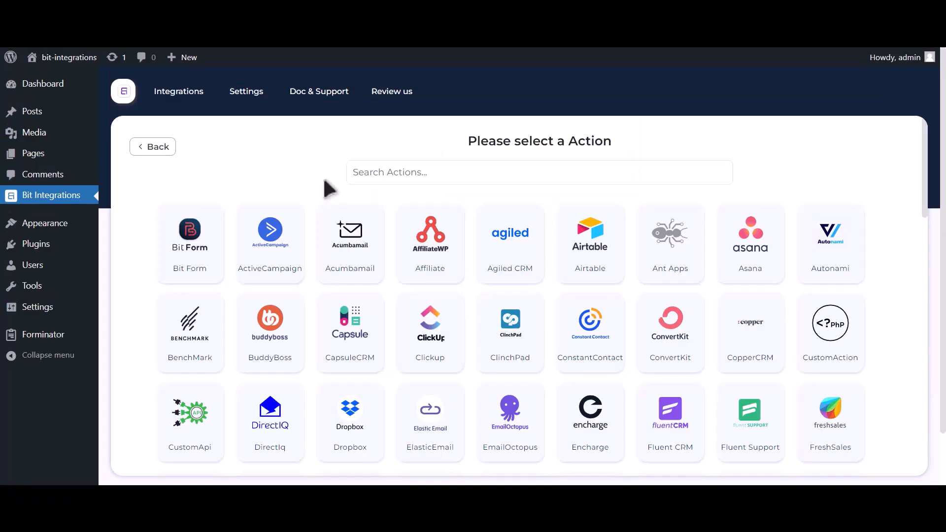
Step: Search 'zoom' and choose Zoom as the integration action
left_click(464, 180)
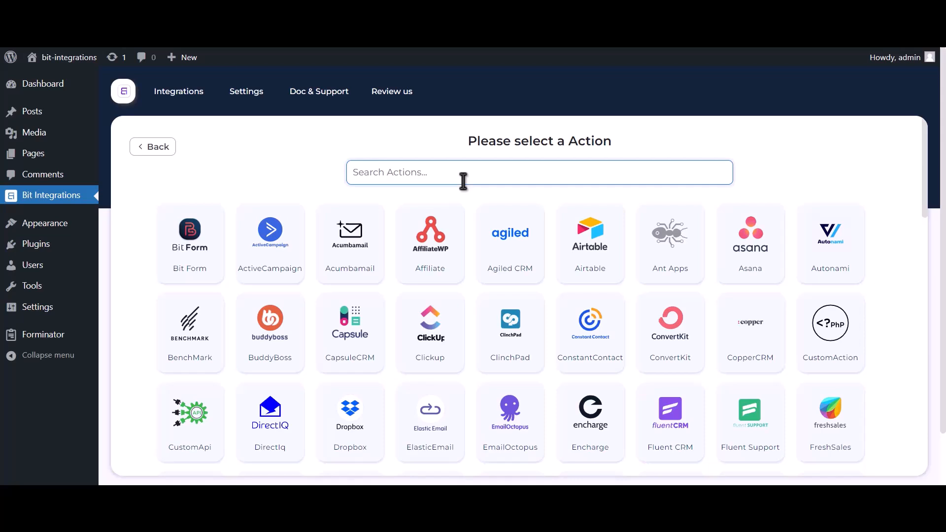
type("zoom")
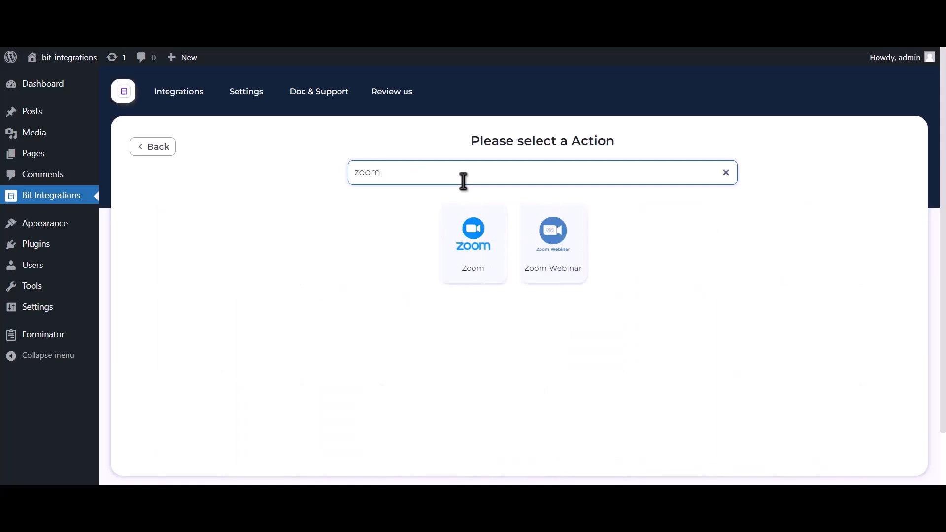
left_click(476, 267)
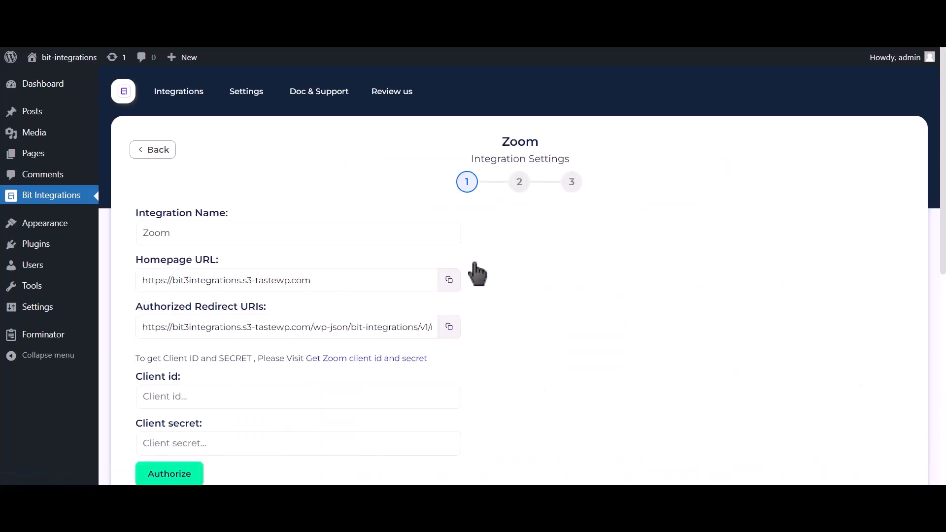
Step: Open the 'Get Zoom client id and secret' help link
scroll(478, 274, "down", 2)
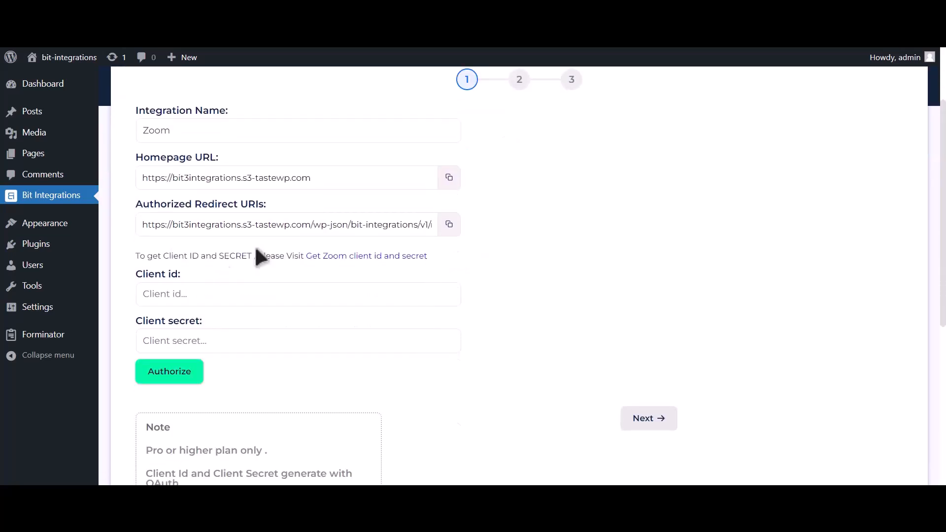
left_click_drag(135, 256, 304, 256)
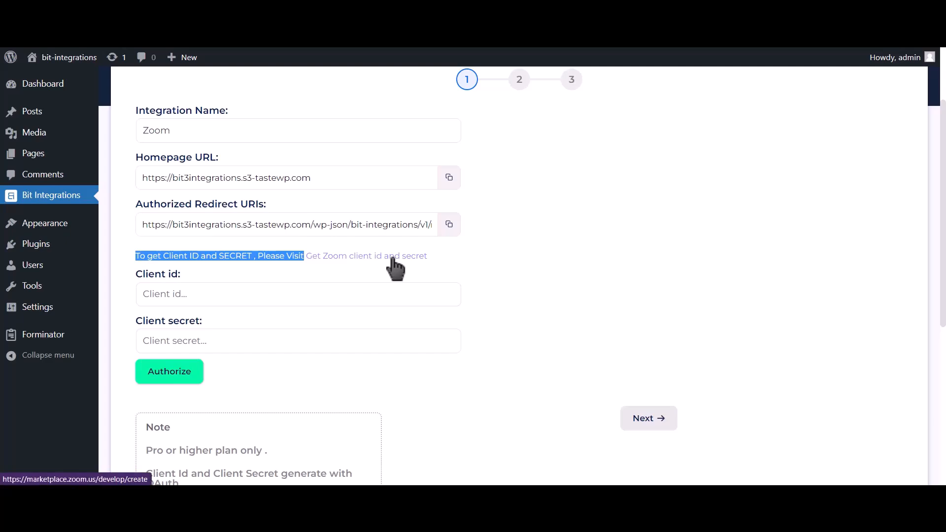
left_click(394, 258)
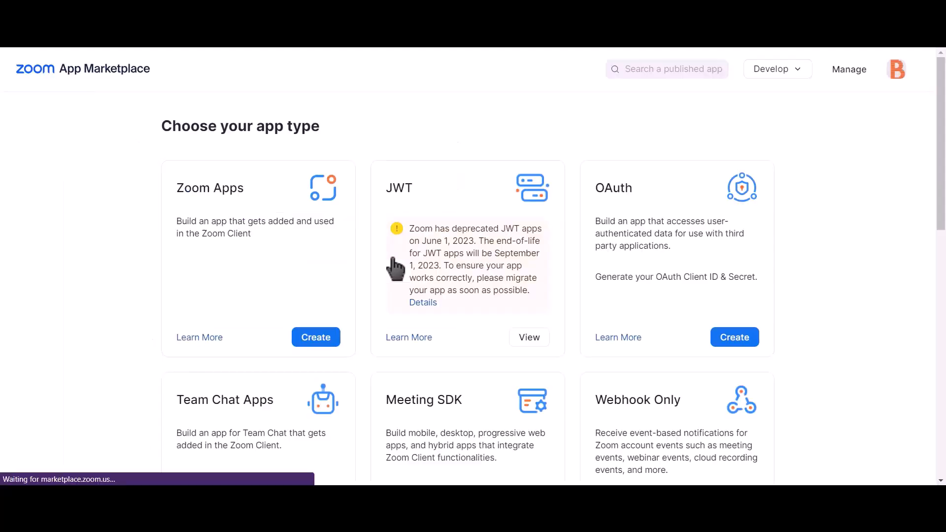
Step: Create an unpublished OAuth app named 'Bit integrations' in Zoom Marketplace
left_click(743, 345)
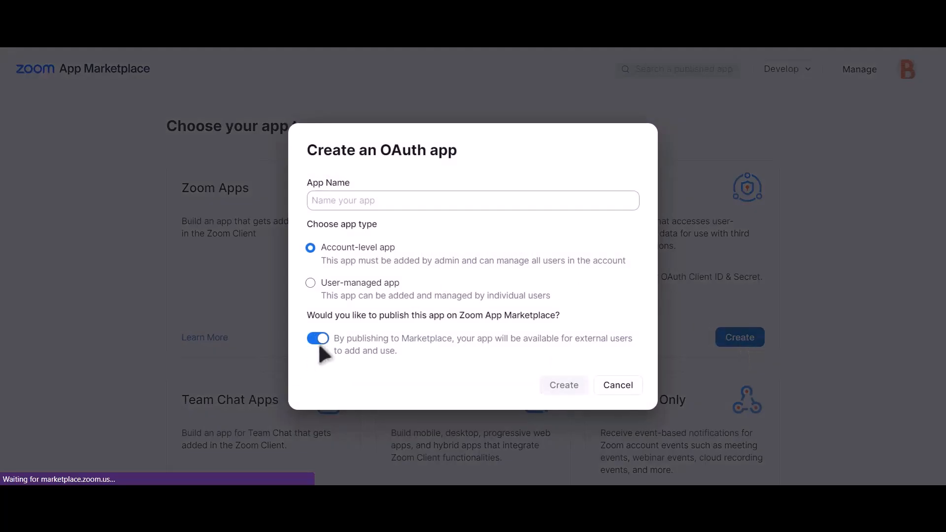
left_click(319, 340)
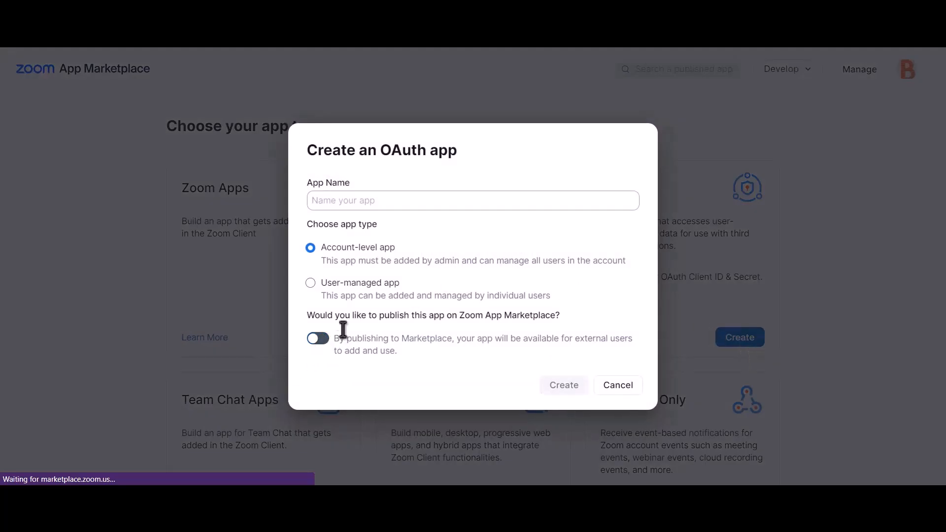
left_click(451, 200)
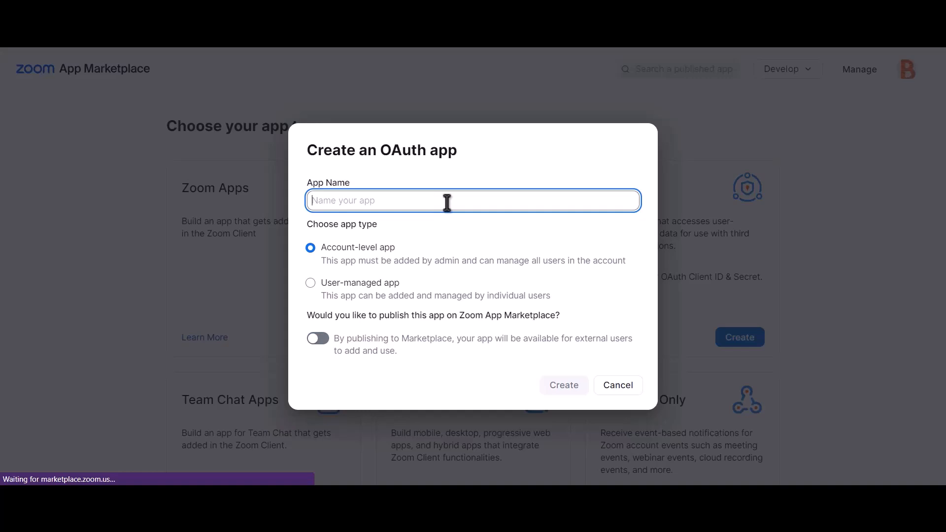
type("Bit")
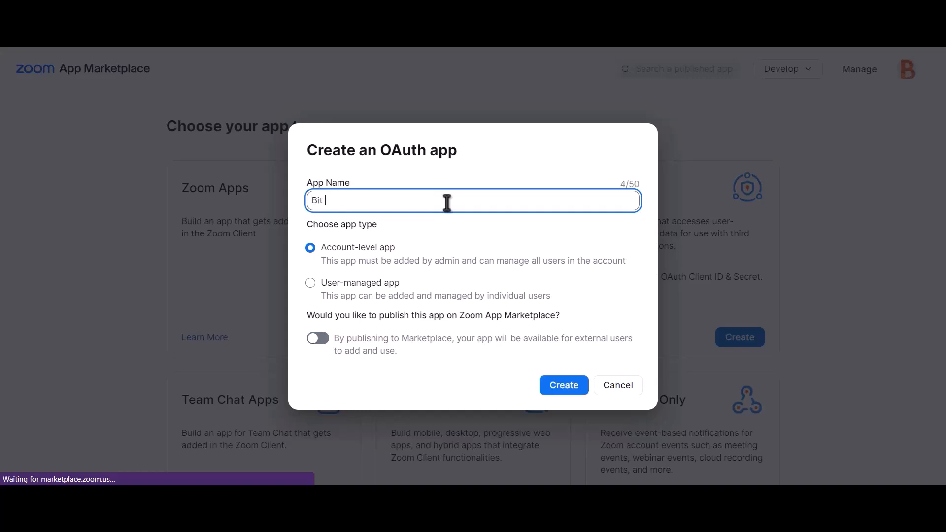
type(" integrations")
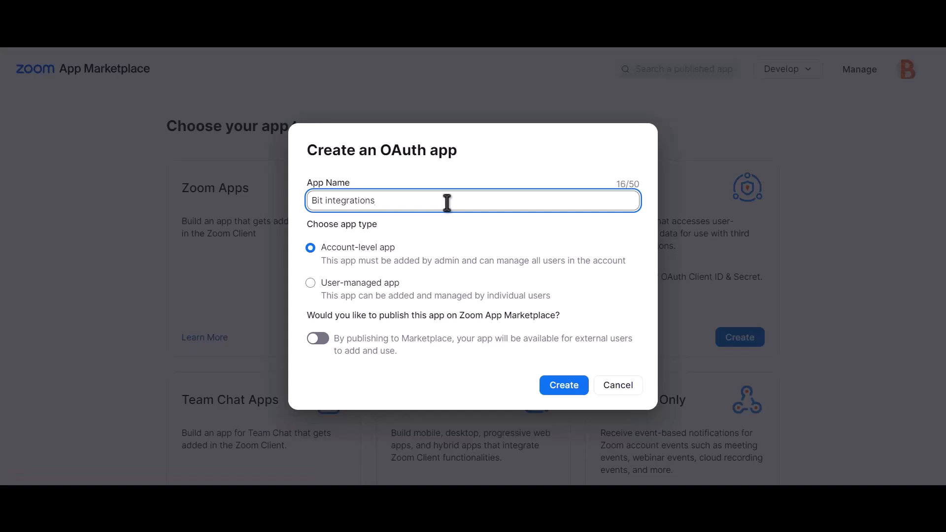
left_click(570, 393)
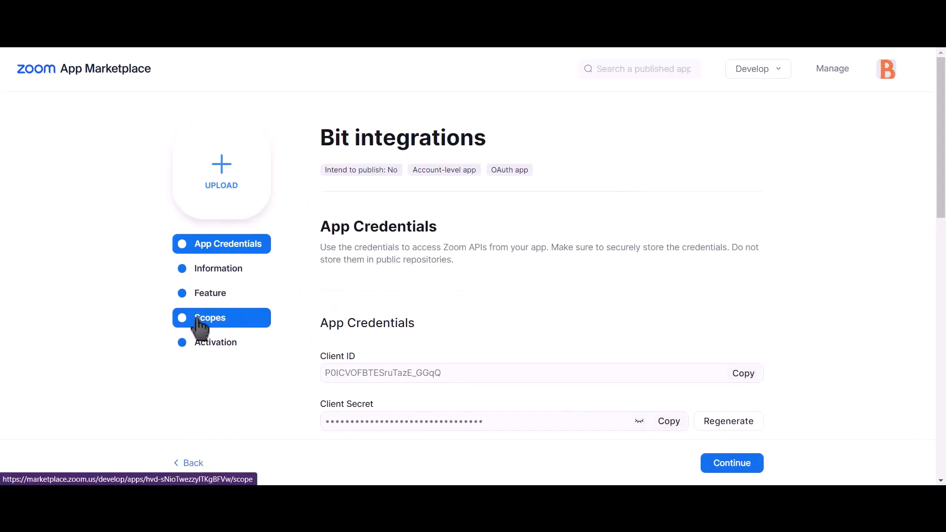
Step: Add the three meeting scopes: meeting:master, meeting:read:admin and meeting:write:admin
left_click(235, 334)
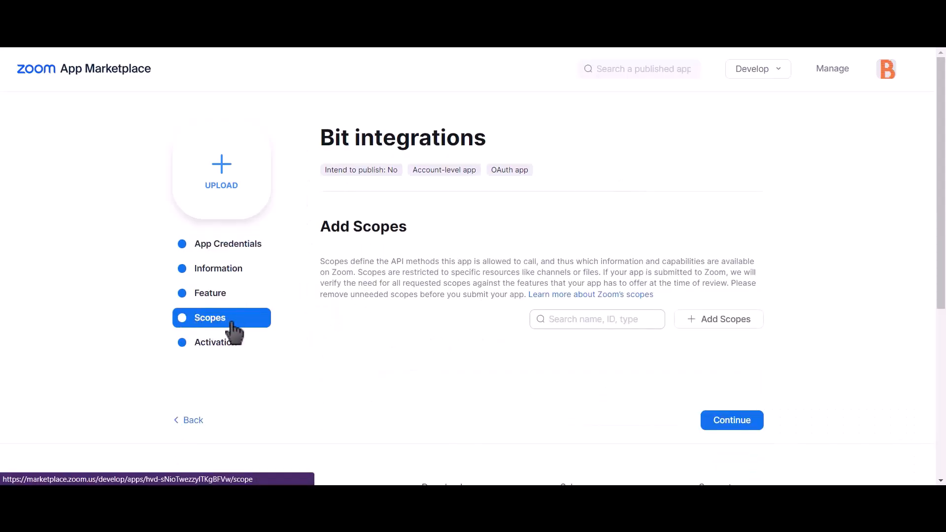
left_click(736, 322)
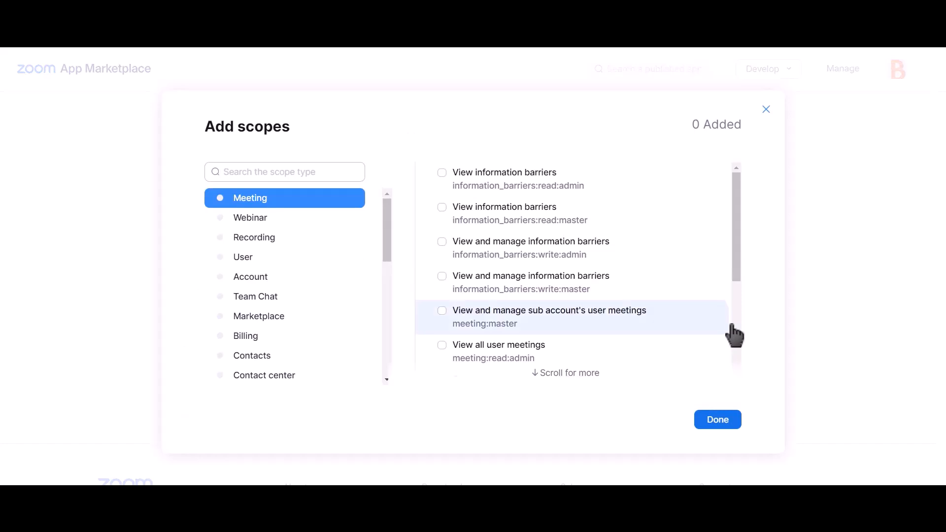
left_click(442, 312)
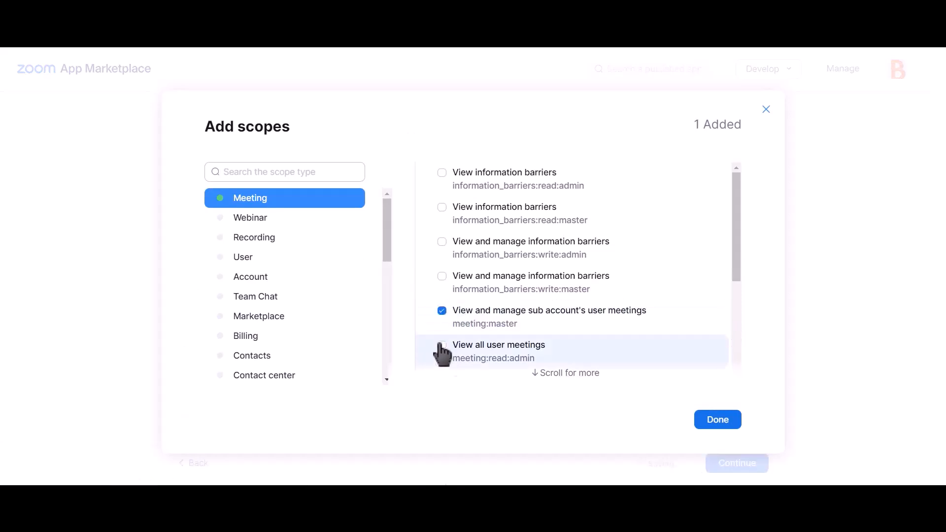
left_click(442, 345)
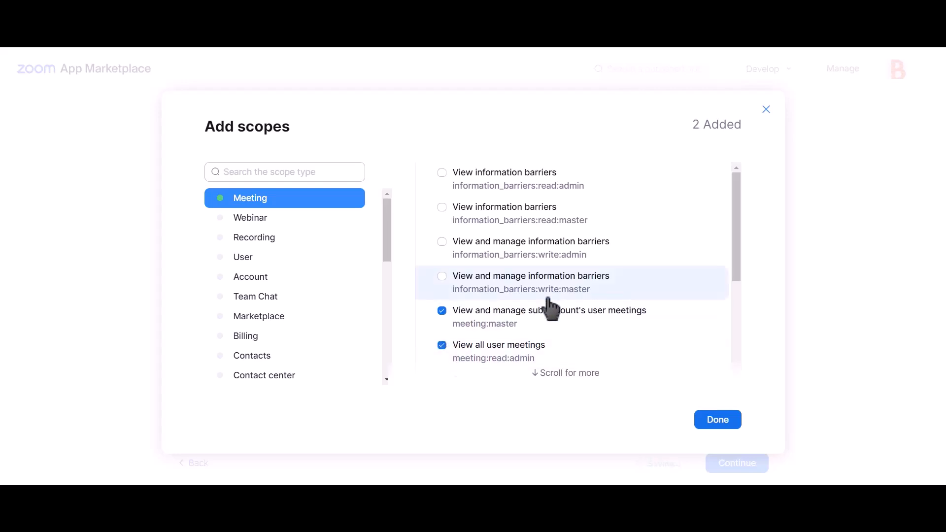
scroll(547, 306, "down", 4)
scroll(552, 305, "up", 5)
scroll(552, 308, "down", 2)
left_click(533, 320)
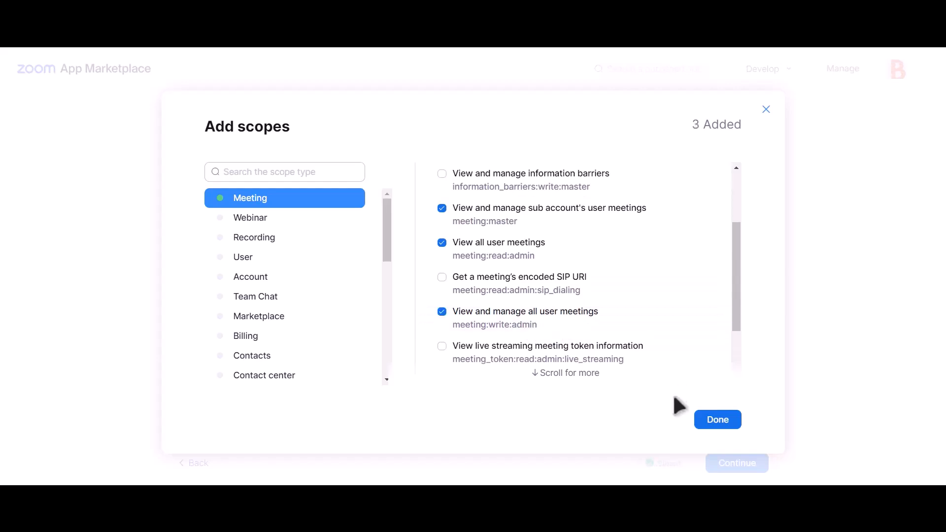
Step: Add all three User scopes and confirm the six chosen scopes
left_click(261, 262)
left_click(489, 189)
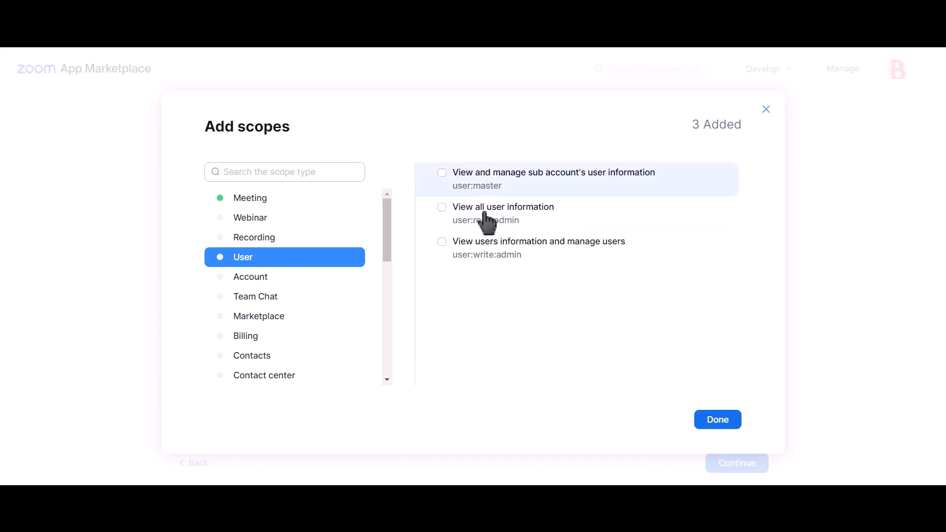
left_click(485, 218)
left_click(488, 252)
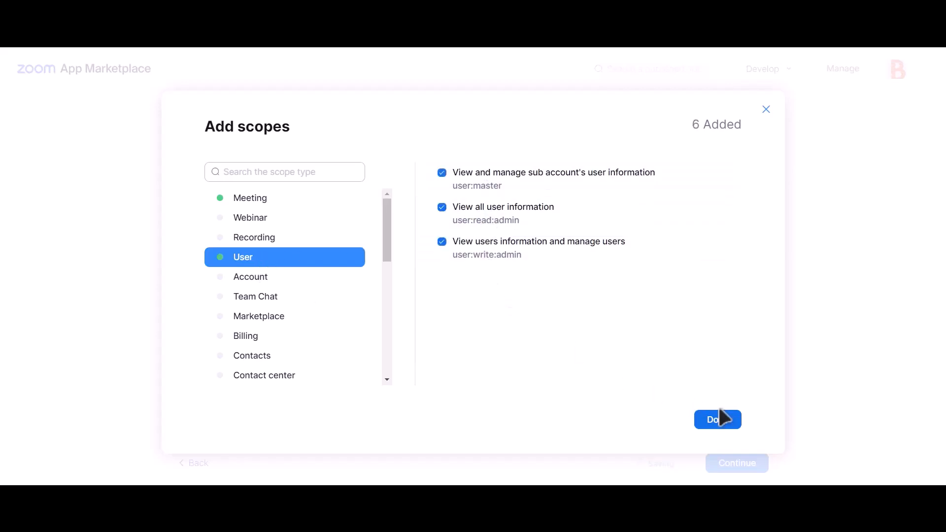
left_click(717, 424)
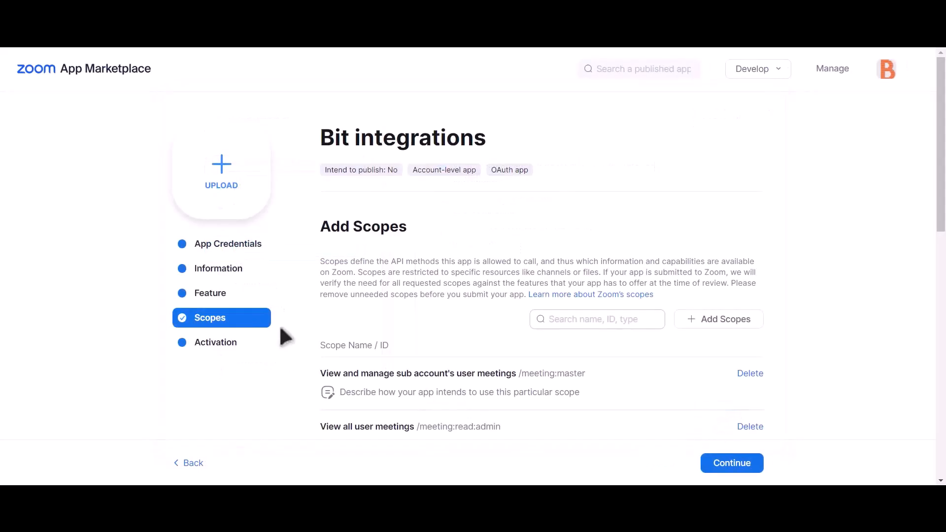
Step: Paste the Zoom app's Client ID into Bit Integrations' Client id field
left_click(239, 257)
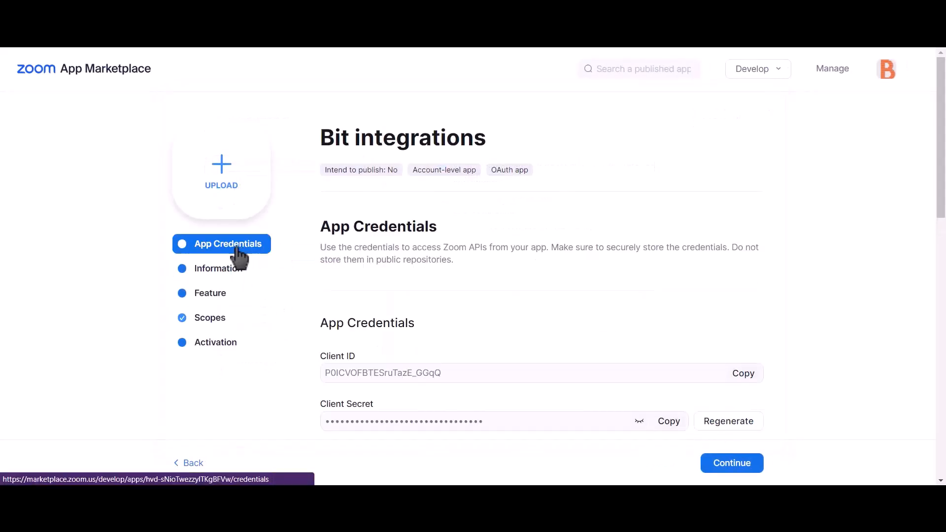
left_click(746, 376)
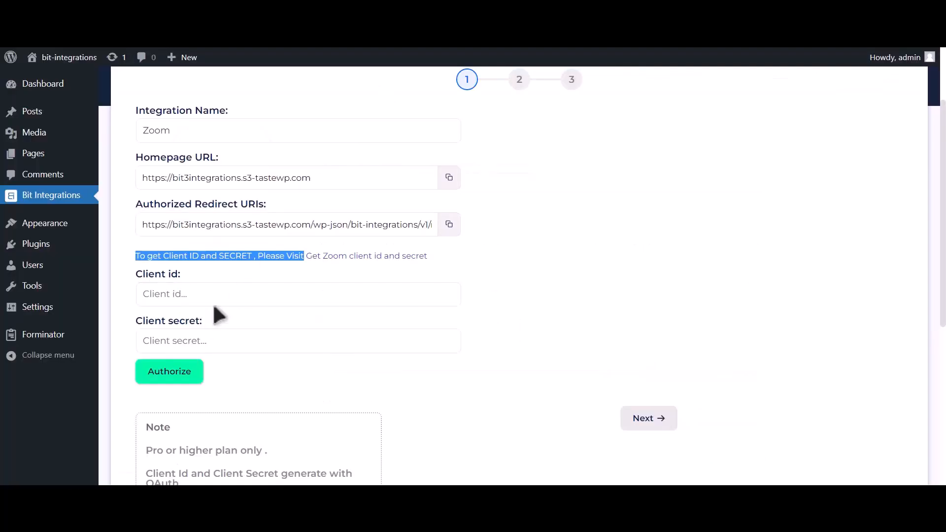
left_click(216, 302)
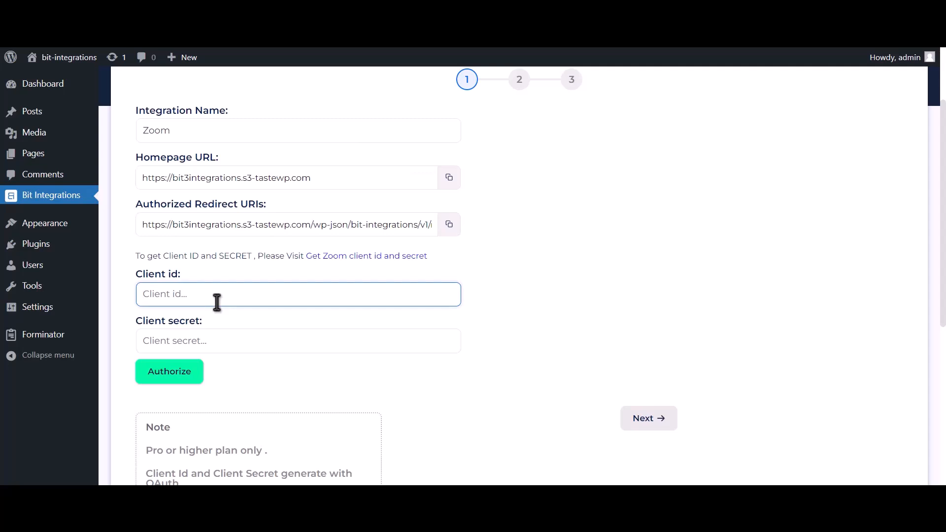
key("ctrl+v")
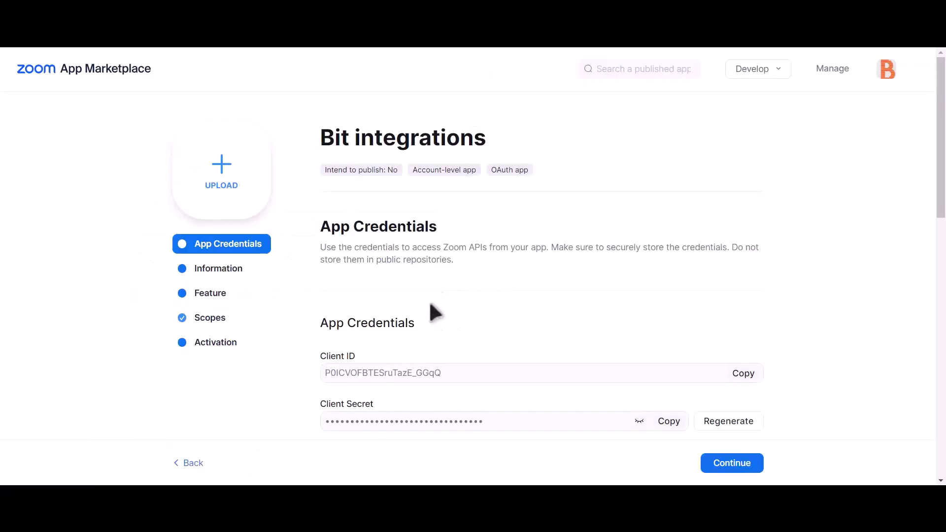
Step: Paste the Zoom app's Client Secret into Bit Integrations' Client secret field
left_click_drag(318, 403, 589, 421)
left_click(670, 427)
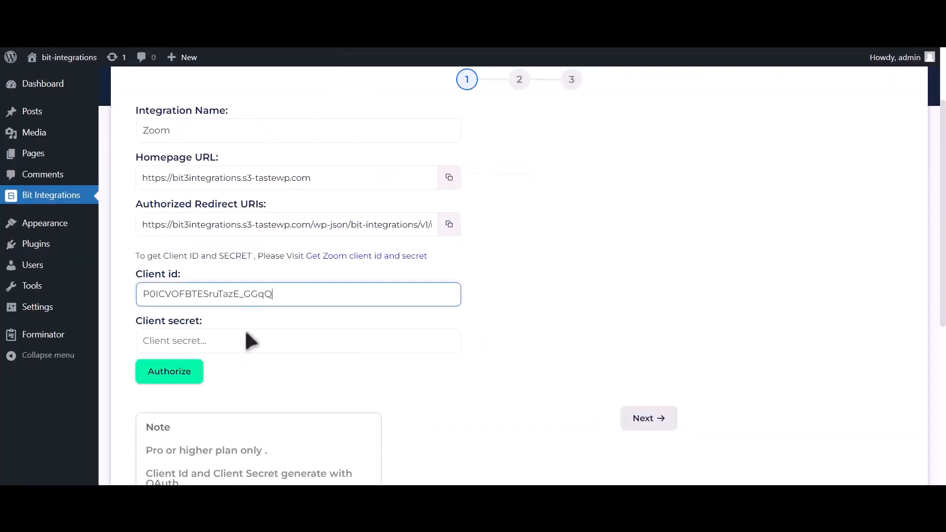
left_click(241, 341)
key("ctrl+v")
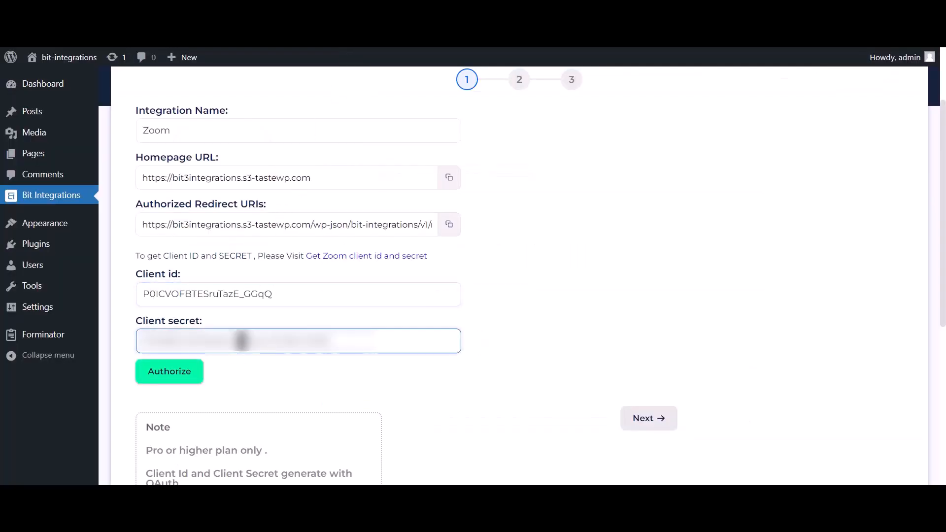
Step: Set Zoom's Redirect URL for OAuth to Bit Integrations' Authorized Redirect URI
left_click(449, 224)
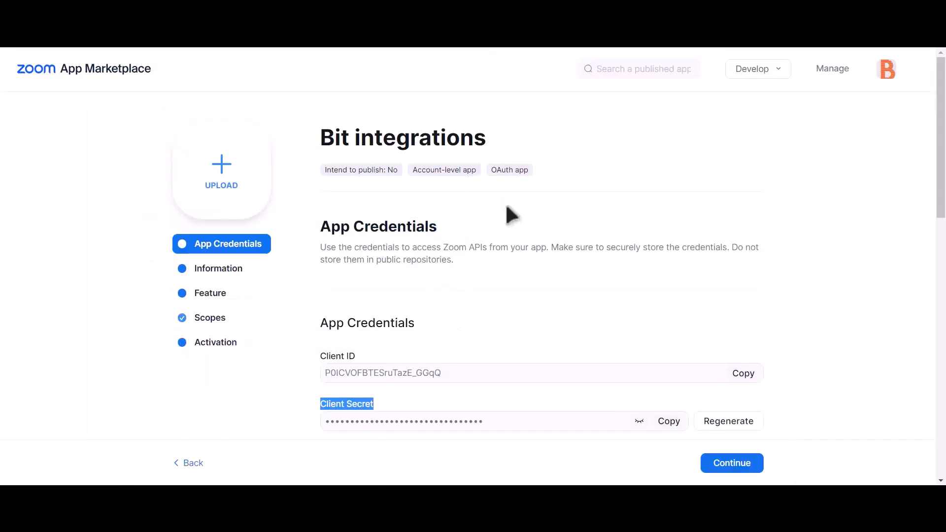
scroll(508, 222, "down", 2)
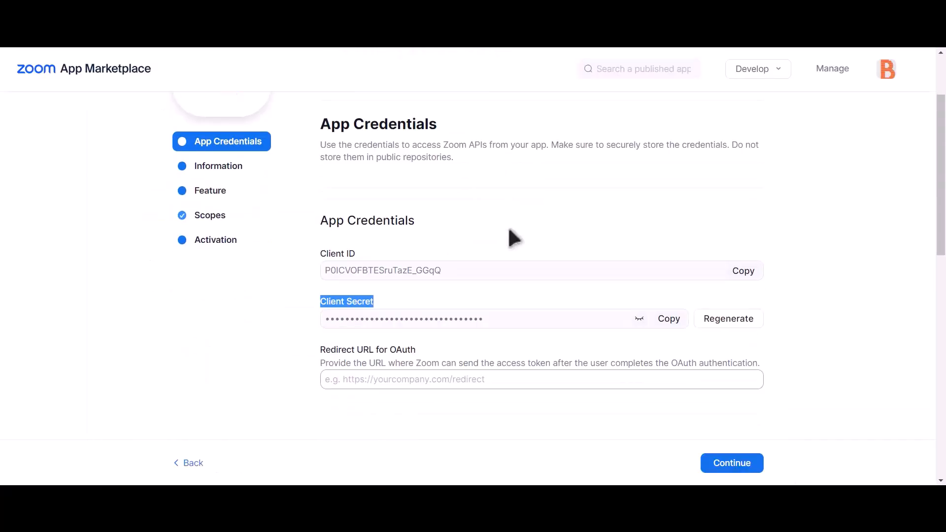
left_click(378, 377)
key("ctrl+v")
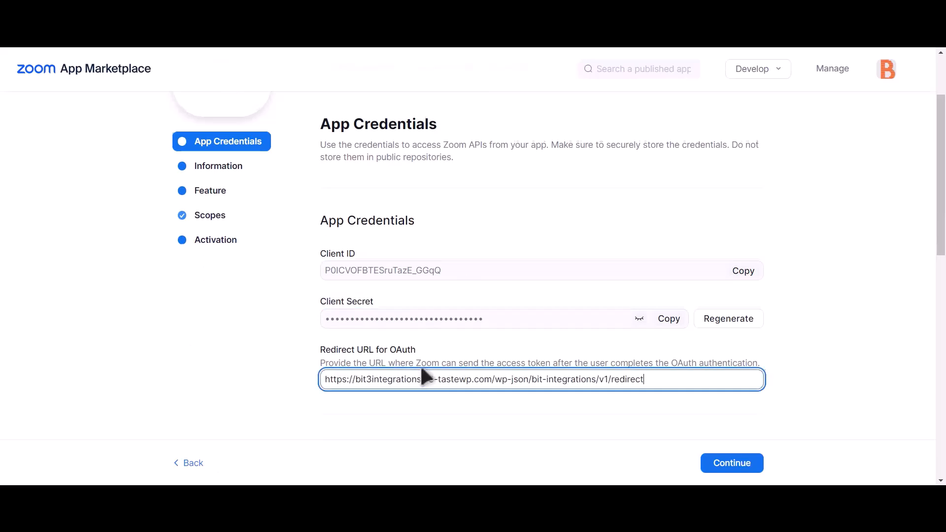
Step: Add the same redirect URL to the app's allow list and save it
scroll(426, 373, "down", 5)
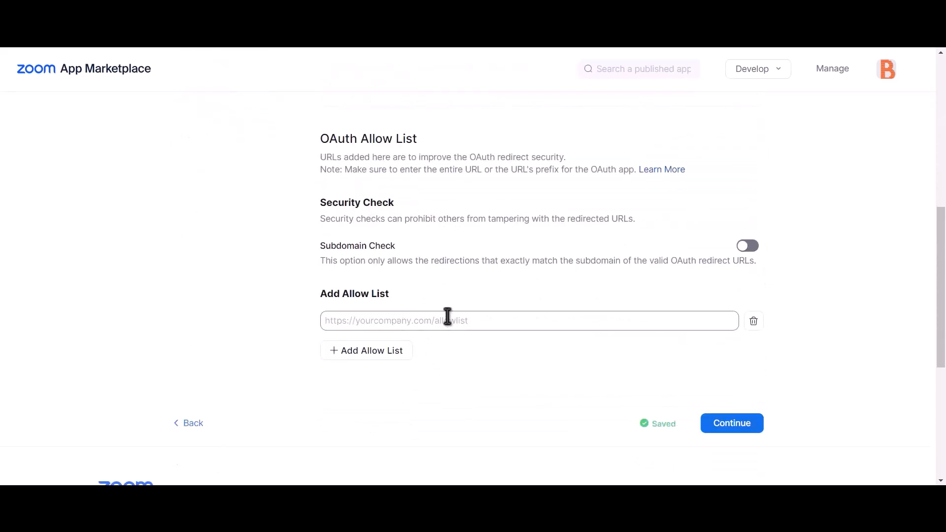
left_click(422, 322)
key("ctrl+v")
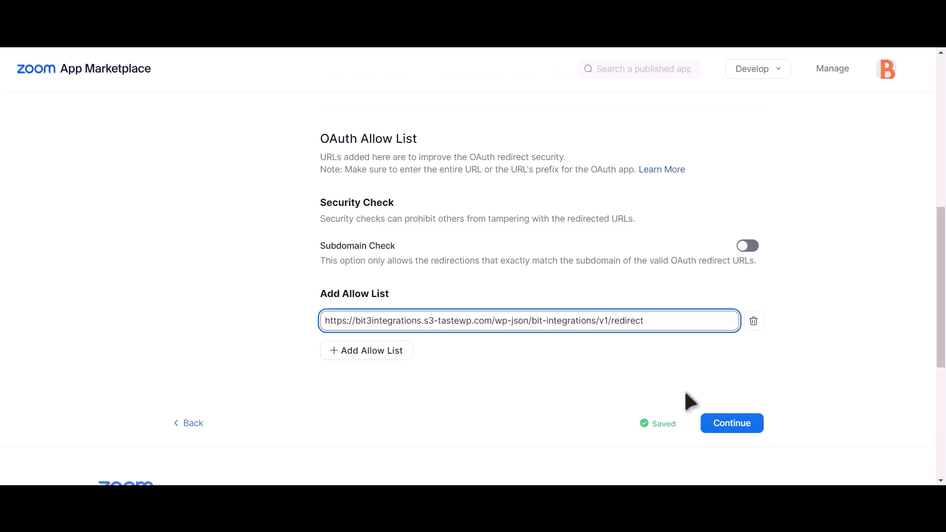
left_click(578, 371)
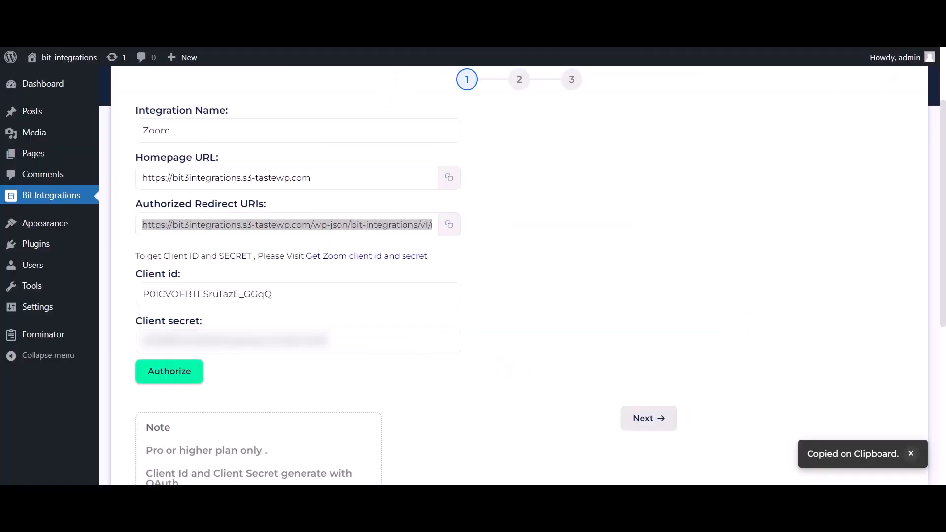
triple_click(295, 225)
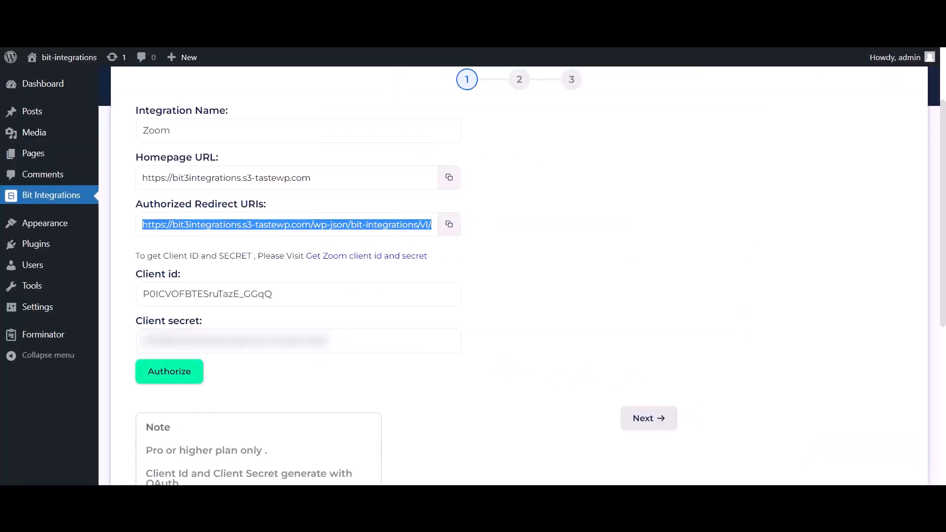
Step: Authorize and allow Bit integrations access to Zoom, then continue to step 2
left_click(185, 380)
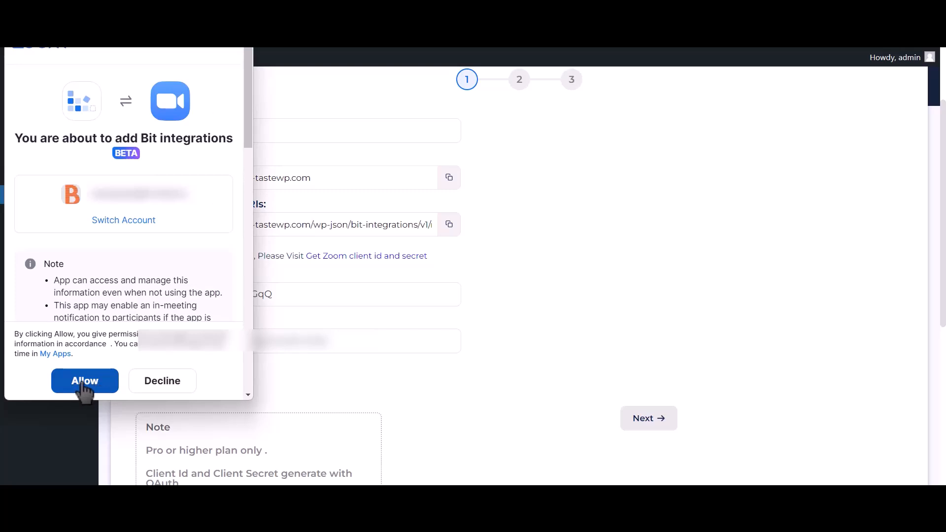
left_click(98, 387)
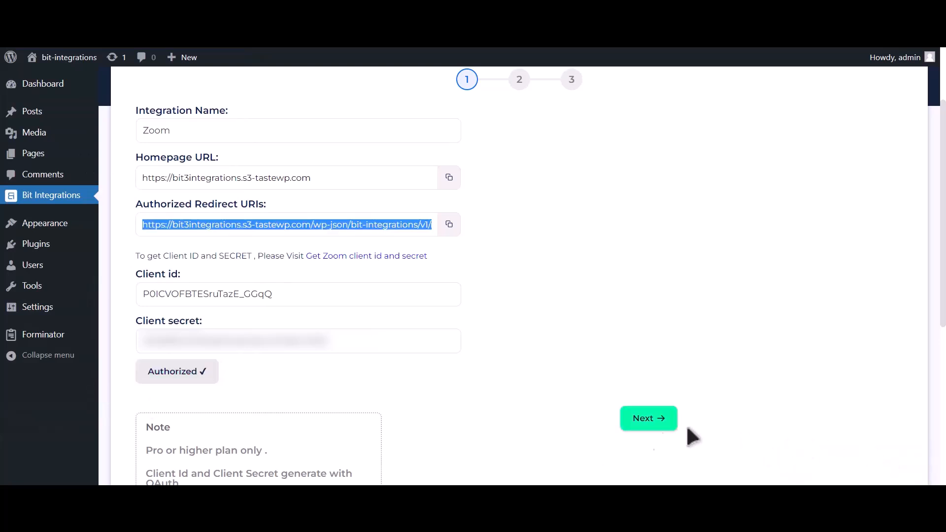
left_click(662, 427)
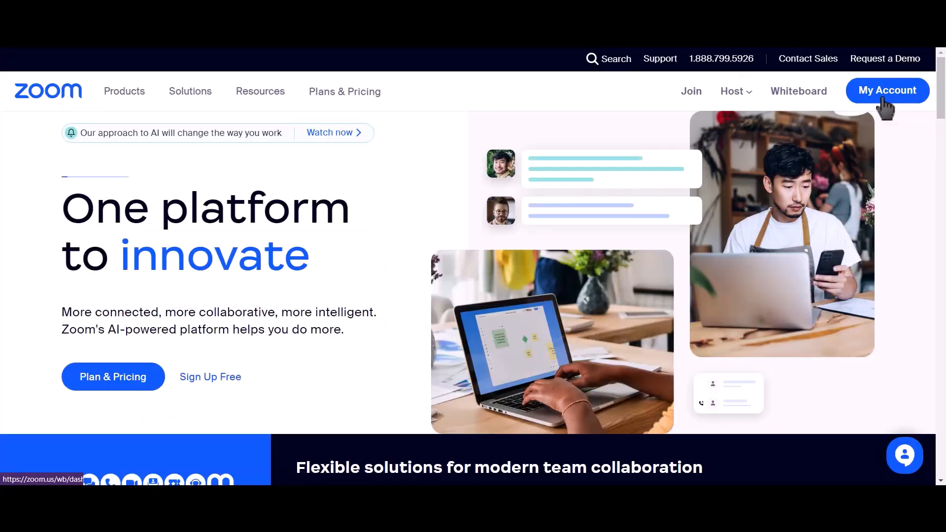
Step: Start scheduling a new Zoom meeting titled 'Bit Integrations'
left_click(883, 100)
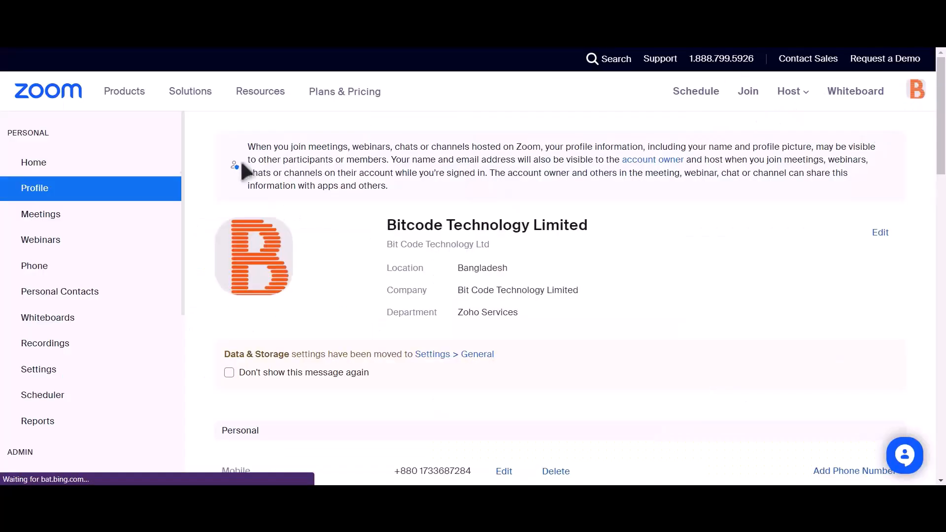
left_click(77, 217)
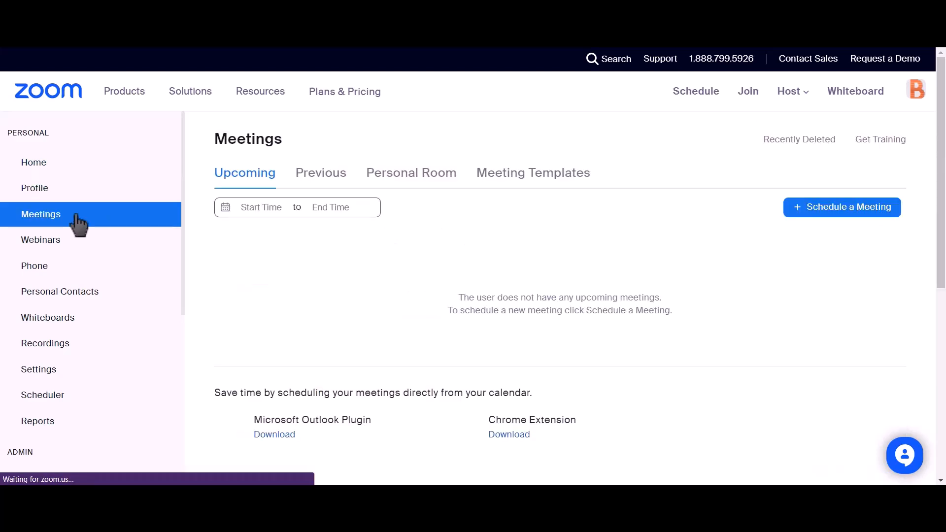
left_click(858, 219)
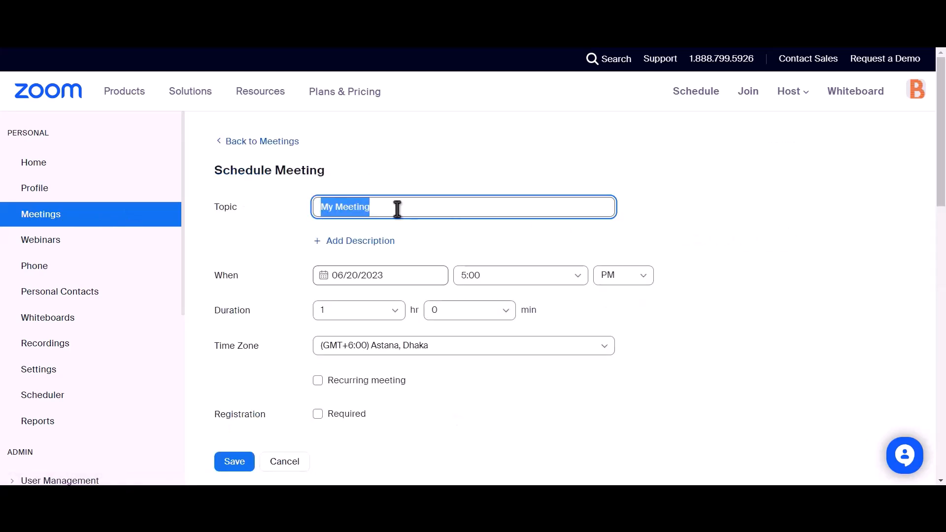
type("Bit Integrat")
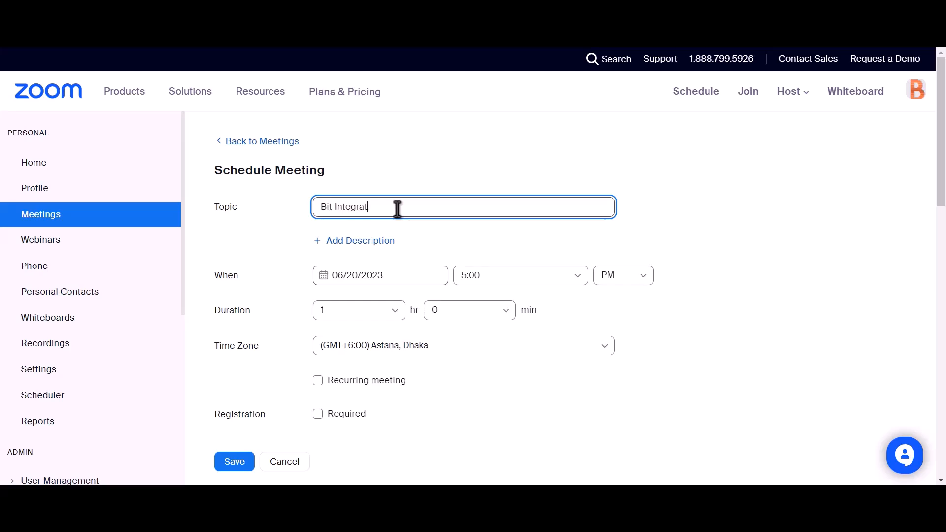
type("ions")
Step: Set the meeting's registration to Required and save the meeting
scroll(397, 209, "down", 2)
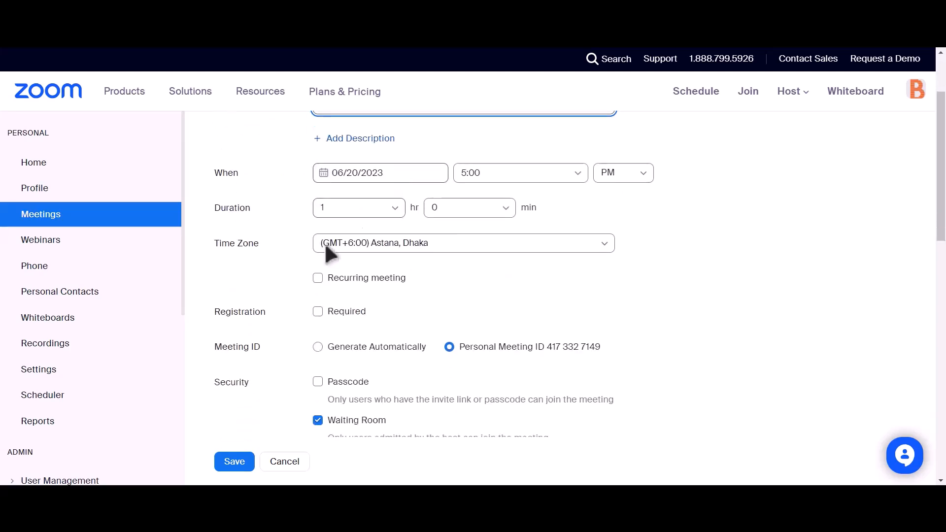
left_click_drag(212, 314, 268, 317)
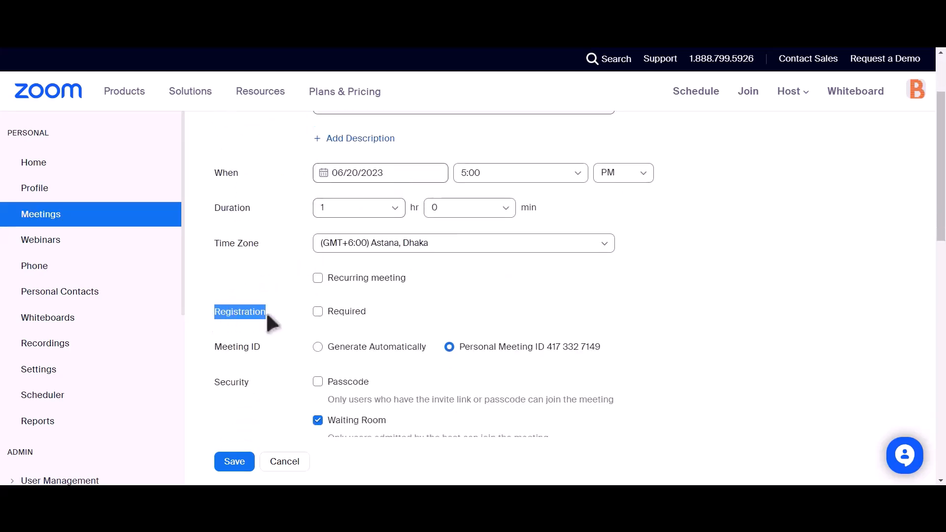
left_click(317, 311)
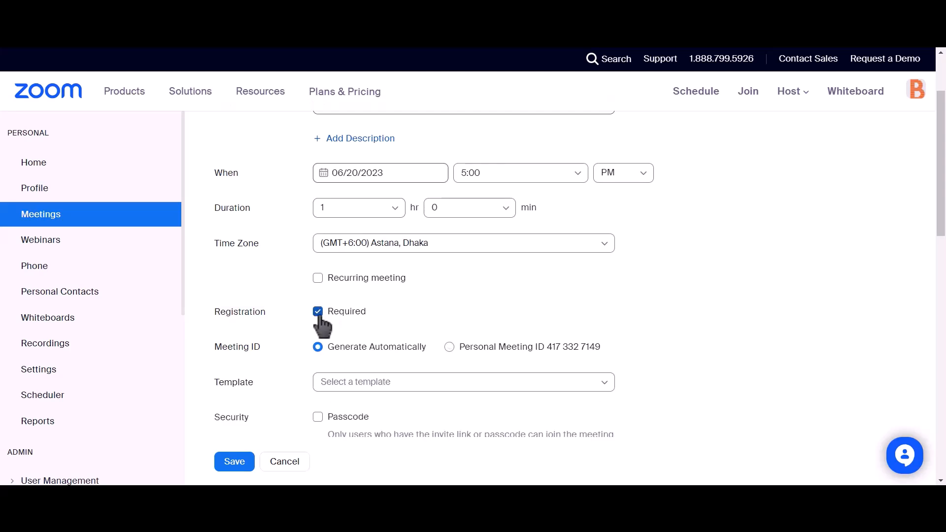
scroll(375, 271, "down", 4)
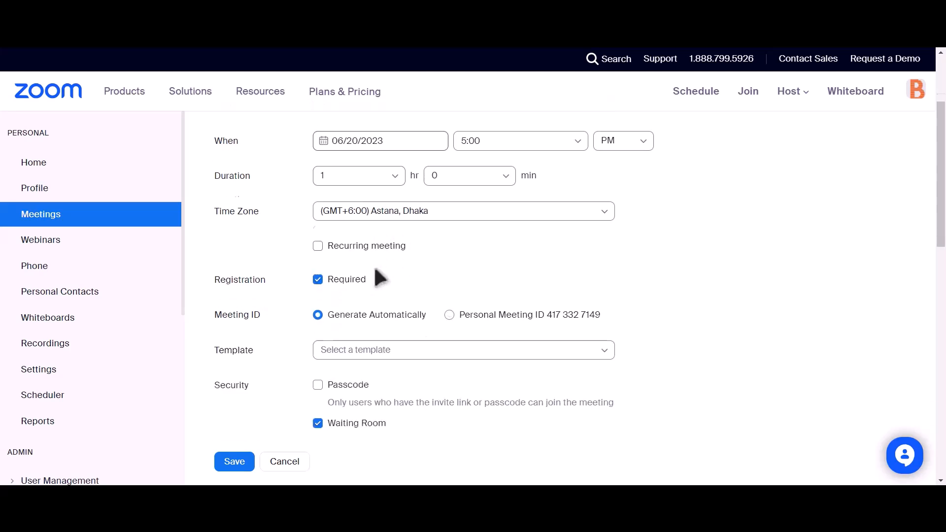
left_click(230, 462)
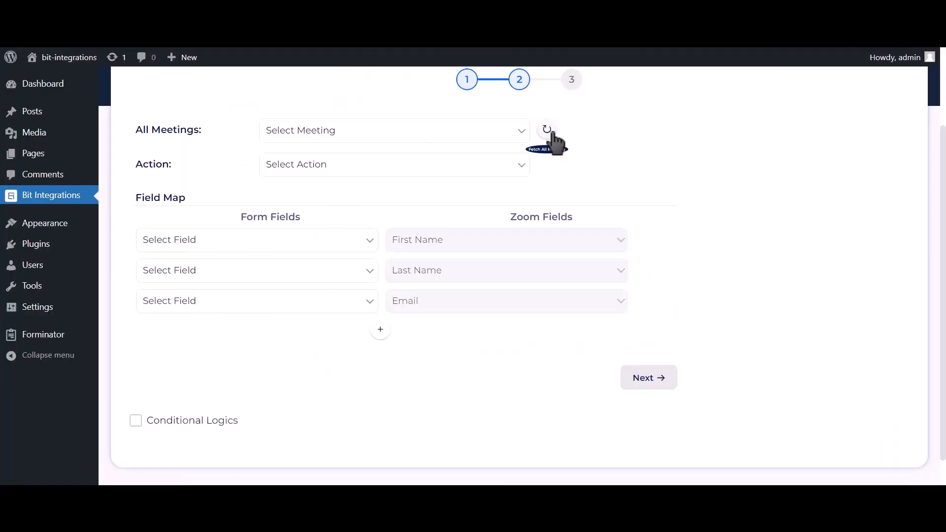
Step: Refresh Zoom meetings, select the Bit Integrations meeting, and choose the Create User action
left_click(548, 130)
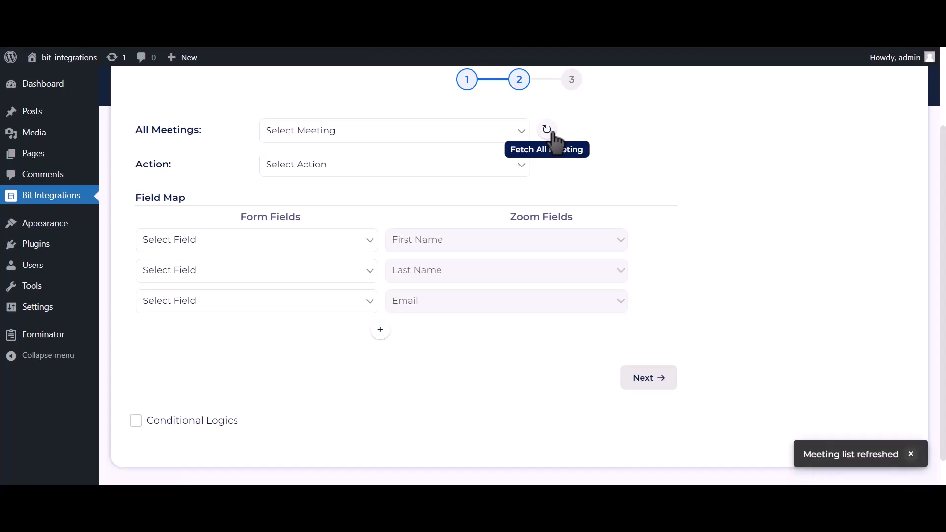
left_click(488, 134)
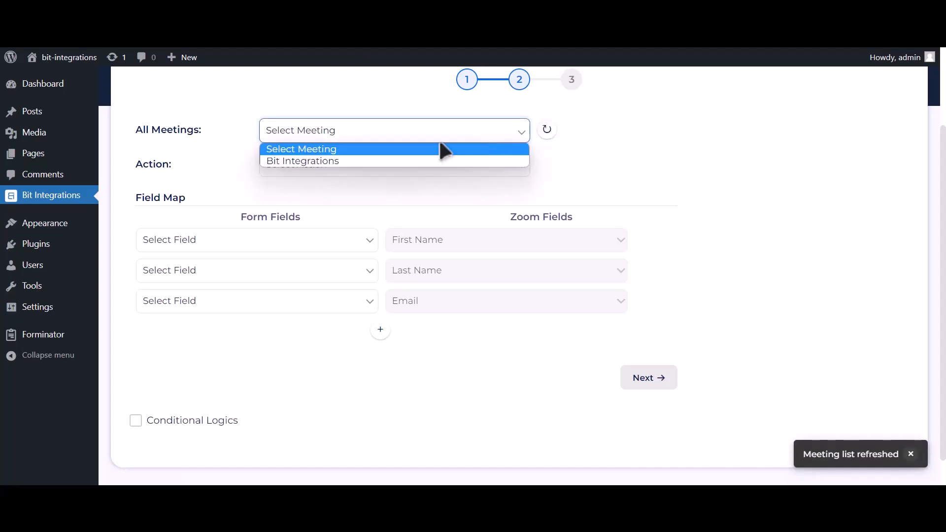
left_click(384, 163)
left_click(389, 171)
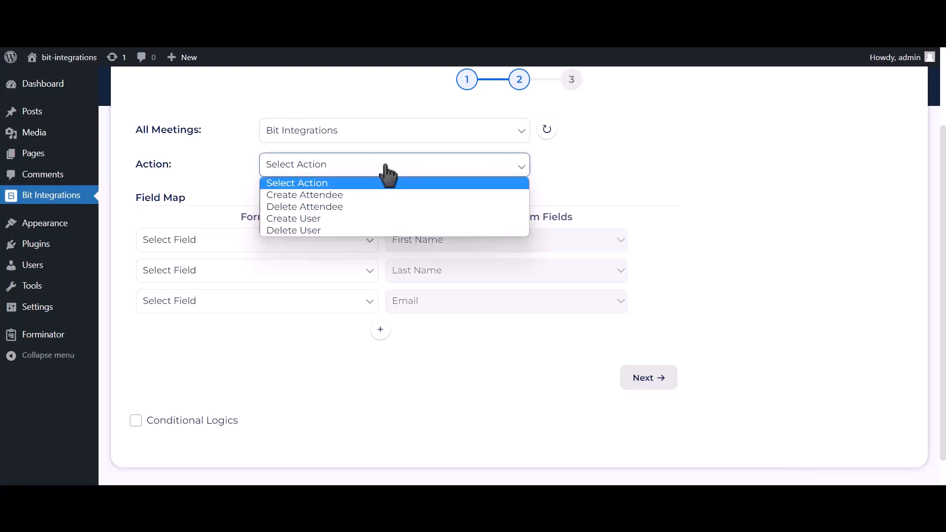
left_click(325, 222)
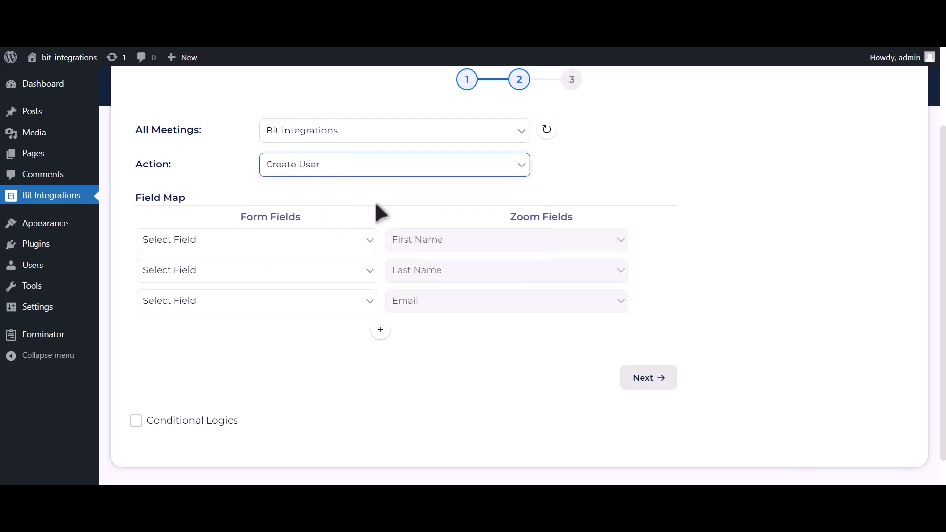
Step: Map First Name-1, Last Name-1, Email Address-1 and Phone Number-1 to Zoom's matching fields
left_click(330, 241)
left_click(271, 281)
left_click(266, 272)
left_click(195, 325)
left_click(193, 303)
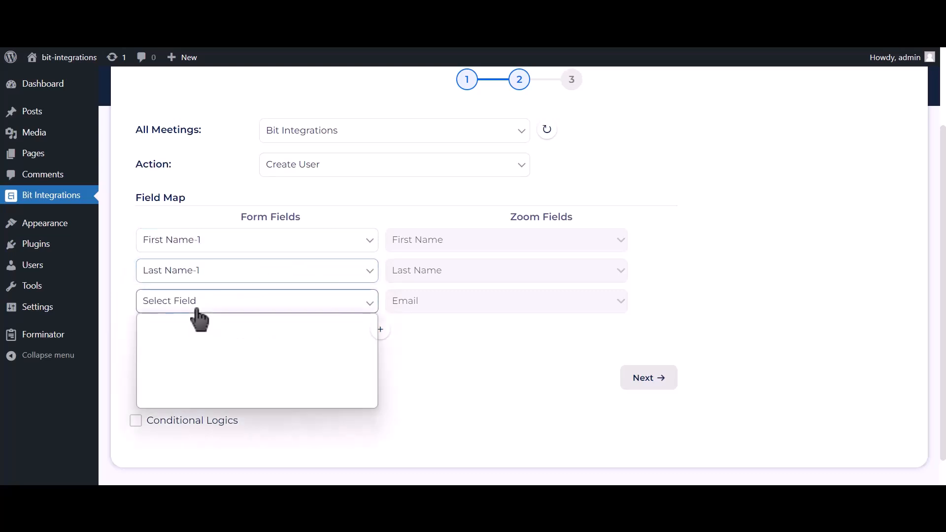
left_click(182, 366)
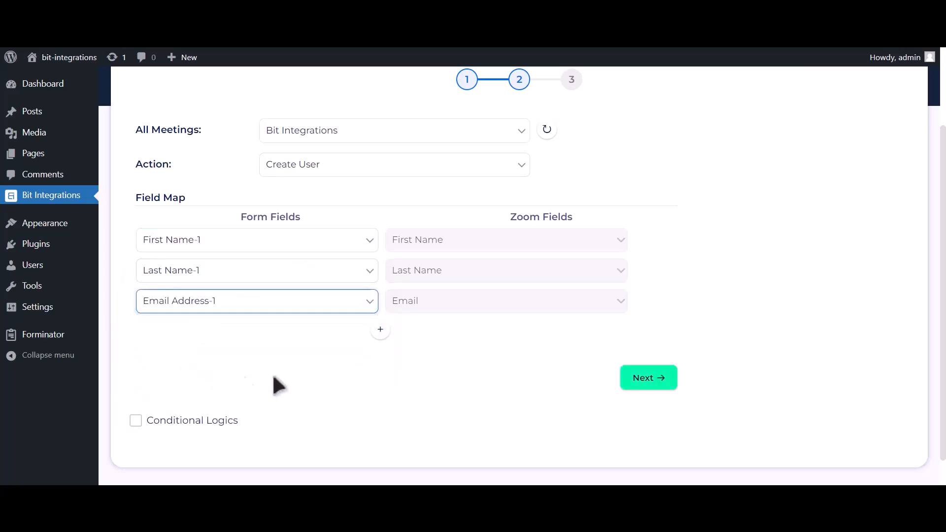
left_click(380, 329)
left_click(296, 338)
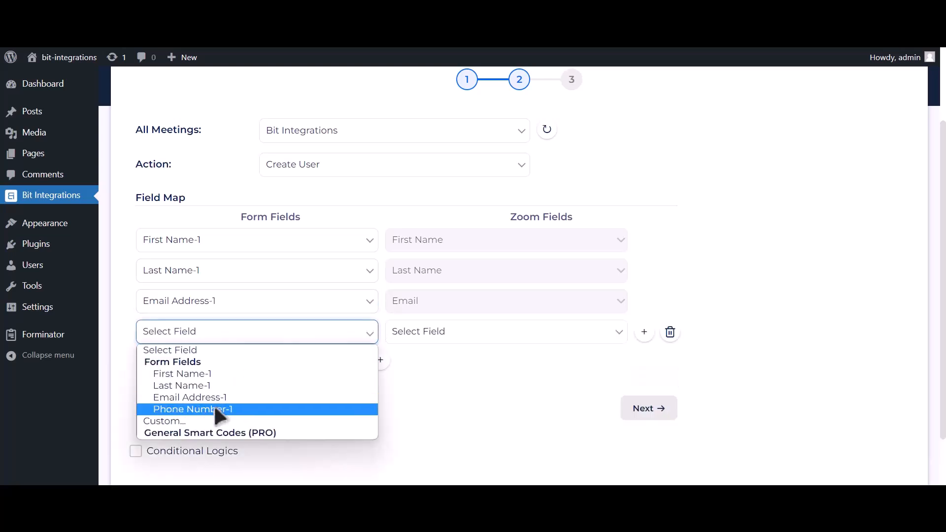
left_click(214, 407)
left_click(433, 340)
left_click(419, 383)
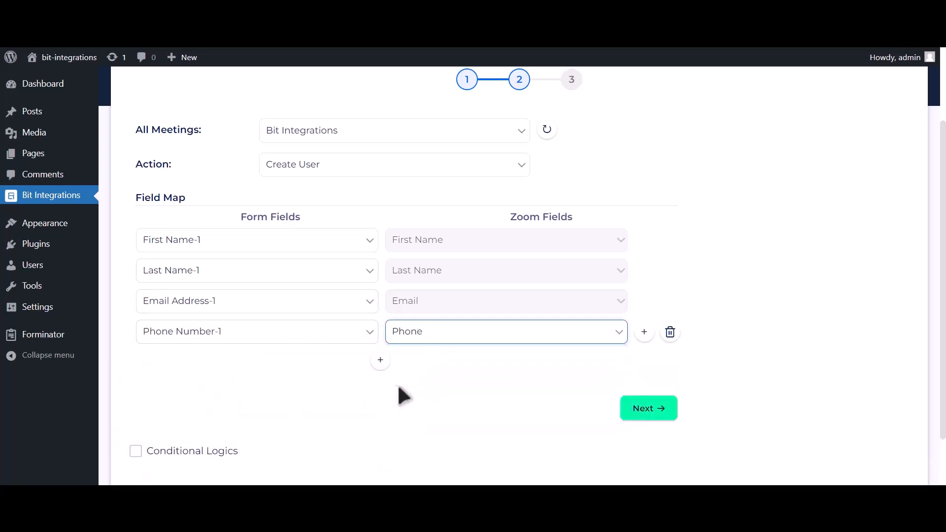
Step: Leave conditional logic off, then finish and save the integration
scroll(428, 365, "down", 1)
left_click(225, 392)
scroll(222, 387, "down", 2)
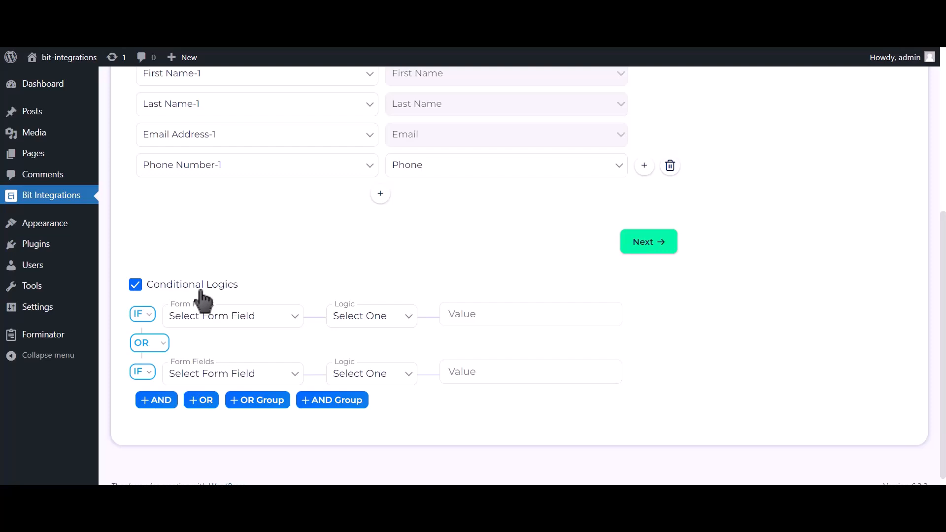
left_click(202, 293)
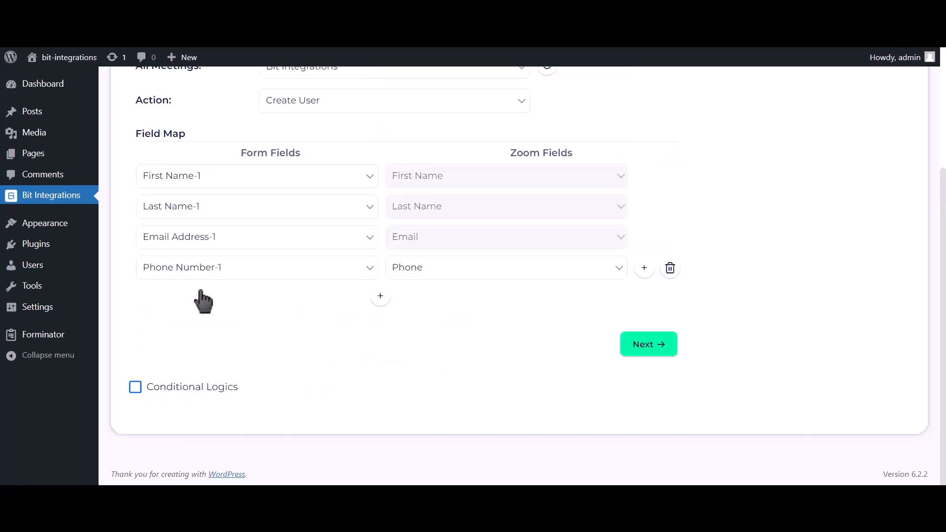
left_click(646, 351)
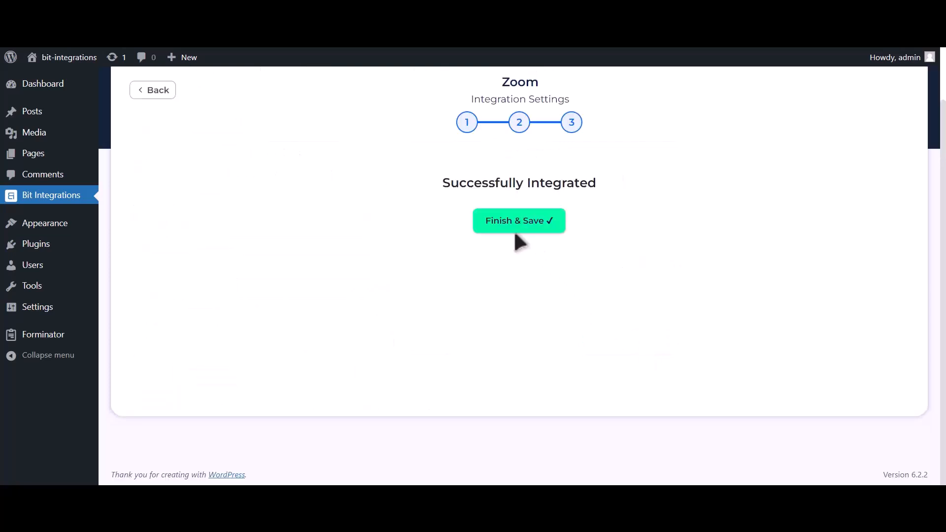
left_click(532, 234)
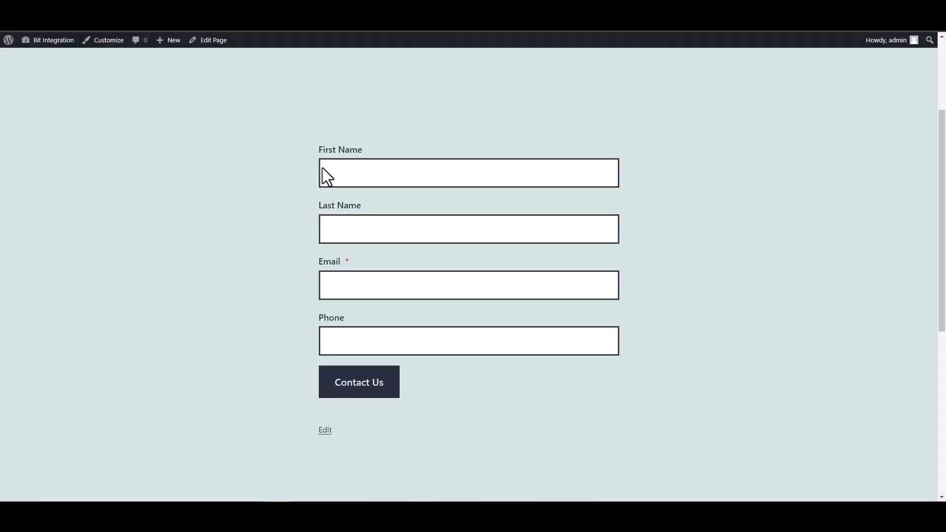
Step: Submit the contact form with first name 'Bit', last name 'Integrations', a test email and phone number
left_click(592, 172)
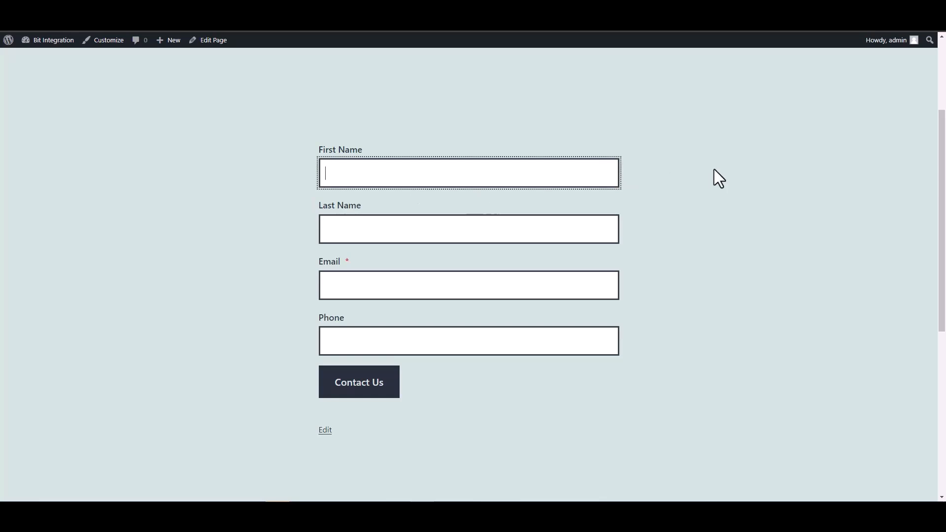
type("Bit")
left_click(568, 239)
type("Integrat")
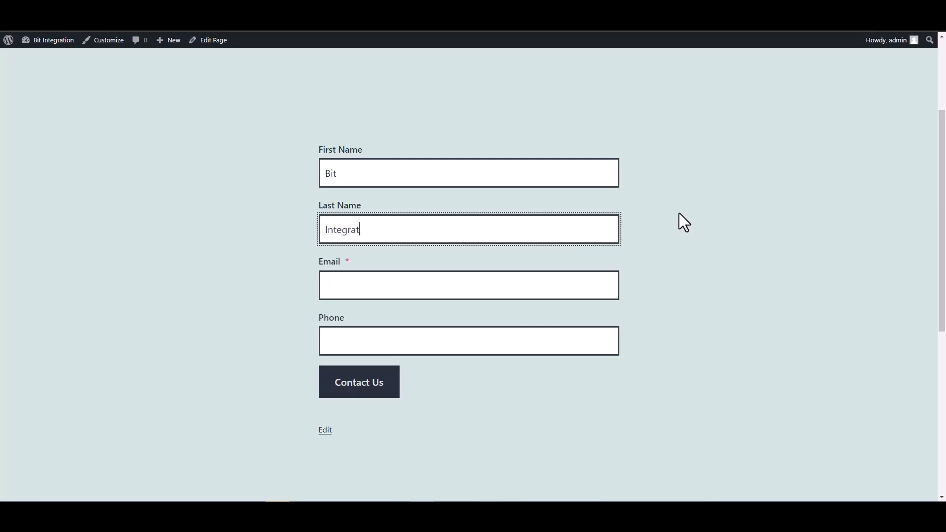
type("ions")
left_click(533, 276)
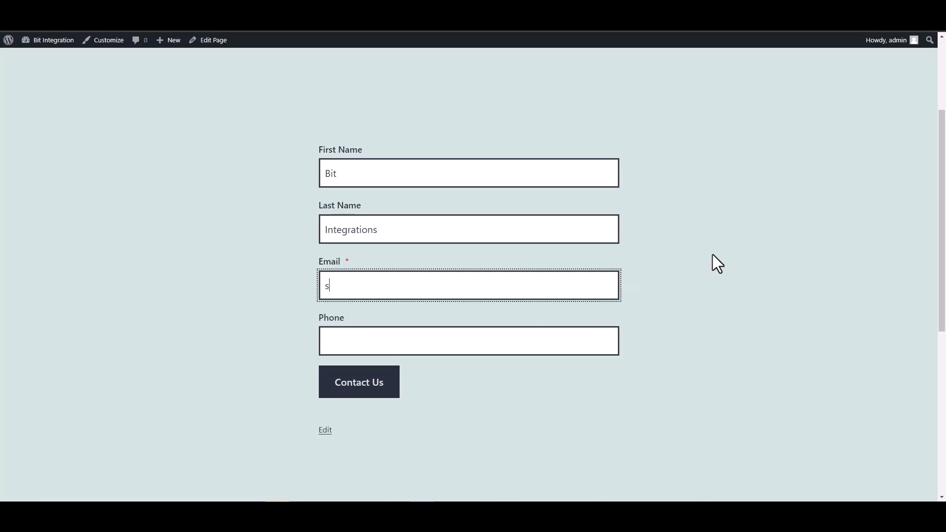
left_click(551, 340)
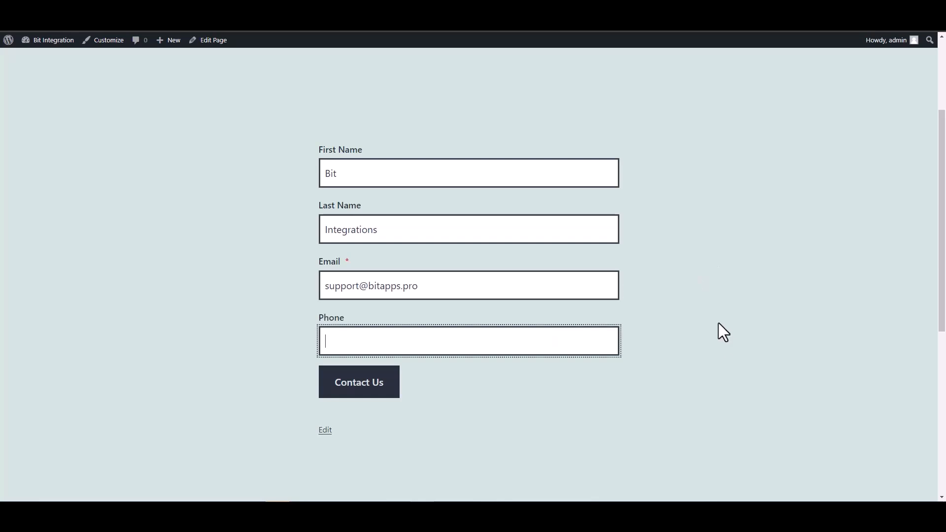
type("444555666")
left_click(339, 393)
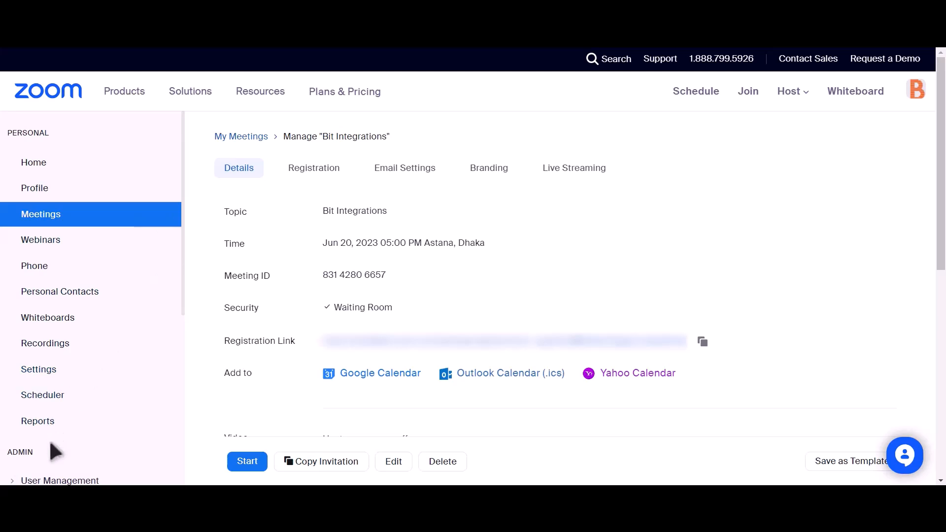
Step: Open User Management > Users > Pending and highlight the new pending Basic user's row
scroll(127, 317, "down", 2)
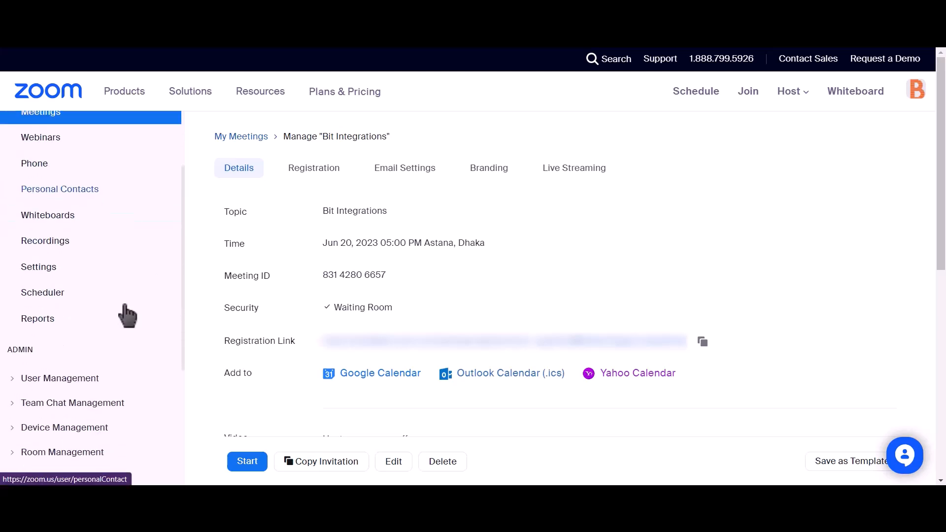
left_click(13, 379)
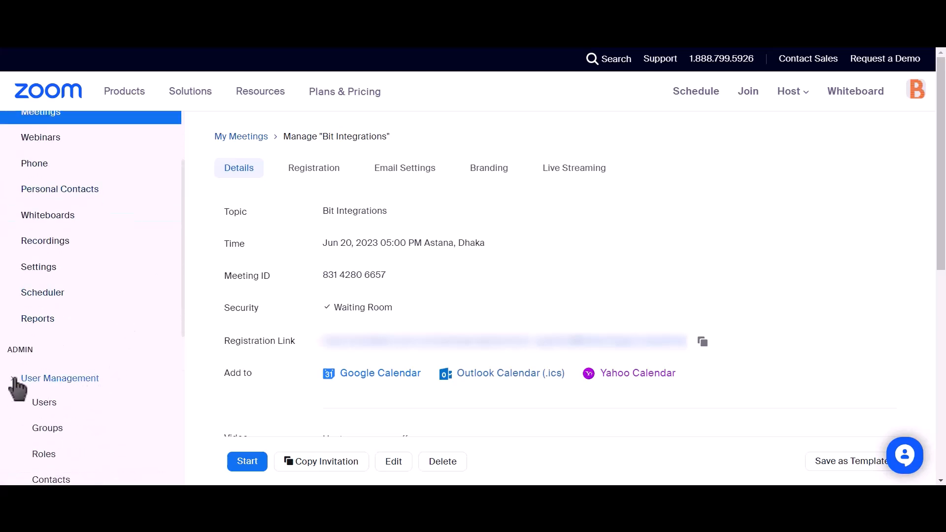
left_click(40, 405)
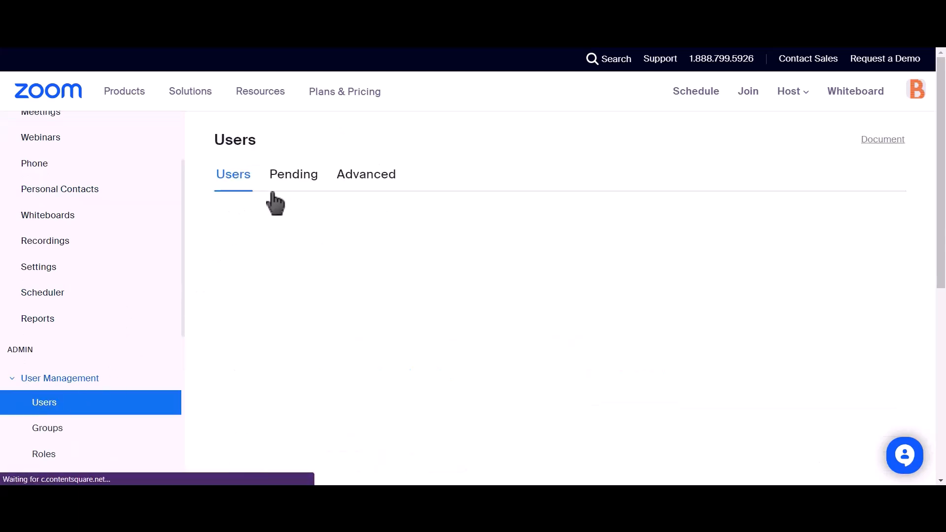
left_click(287, 187)
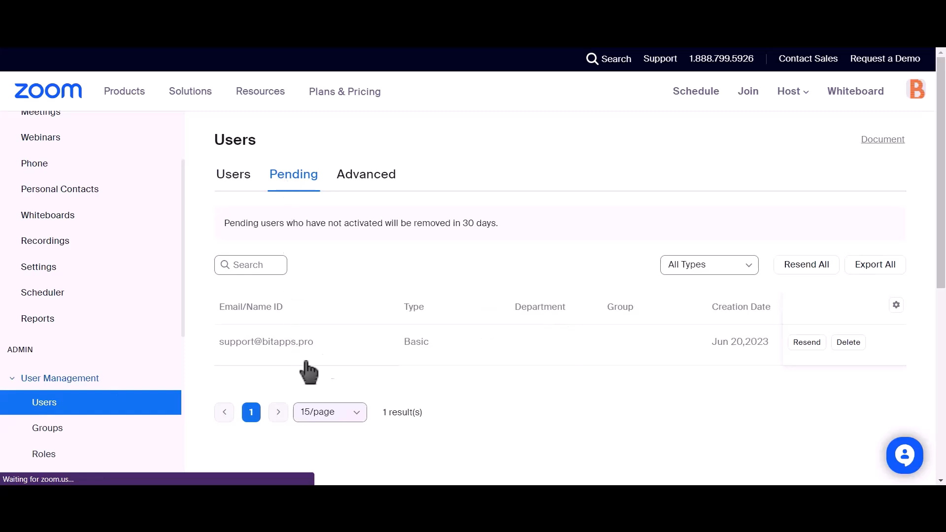
left_click_drag(318, 343, 280, 342)
left_click_drag(207, 342, 220, 347)
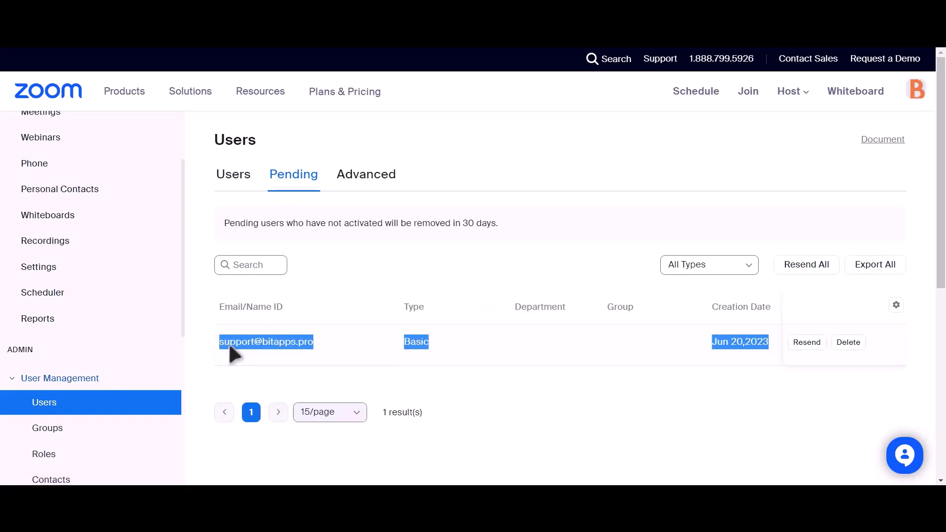
left_click(449, 376)
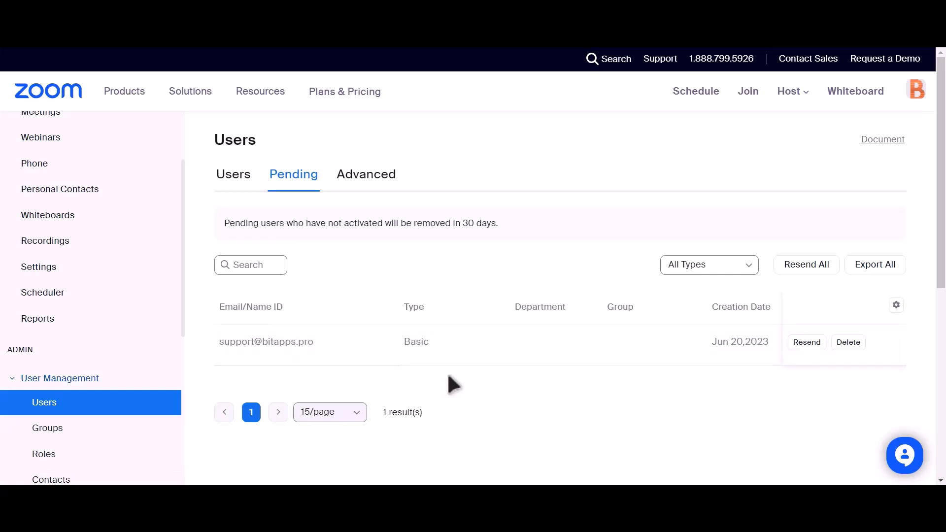